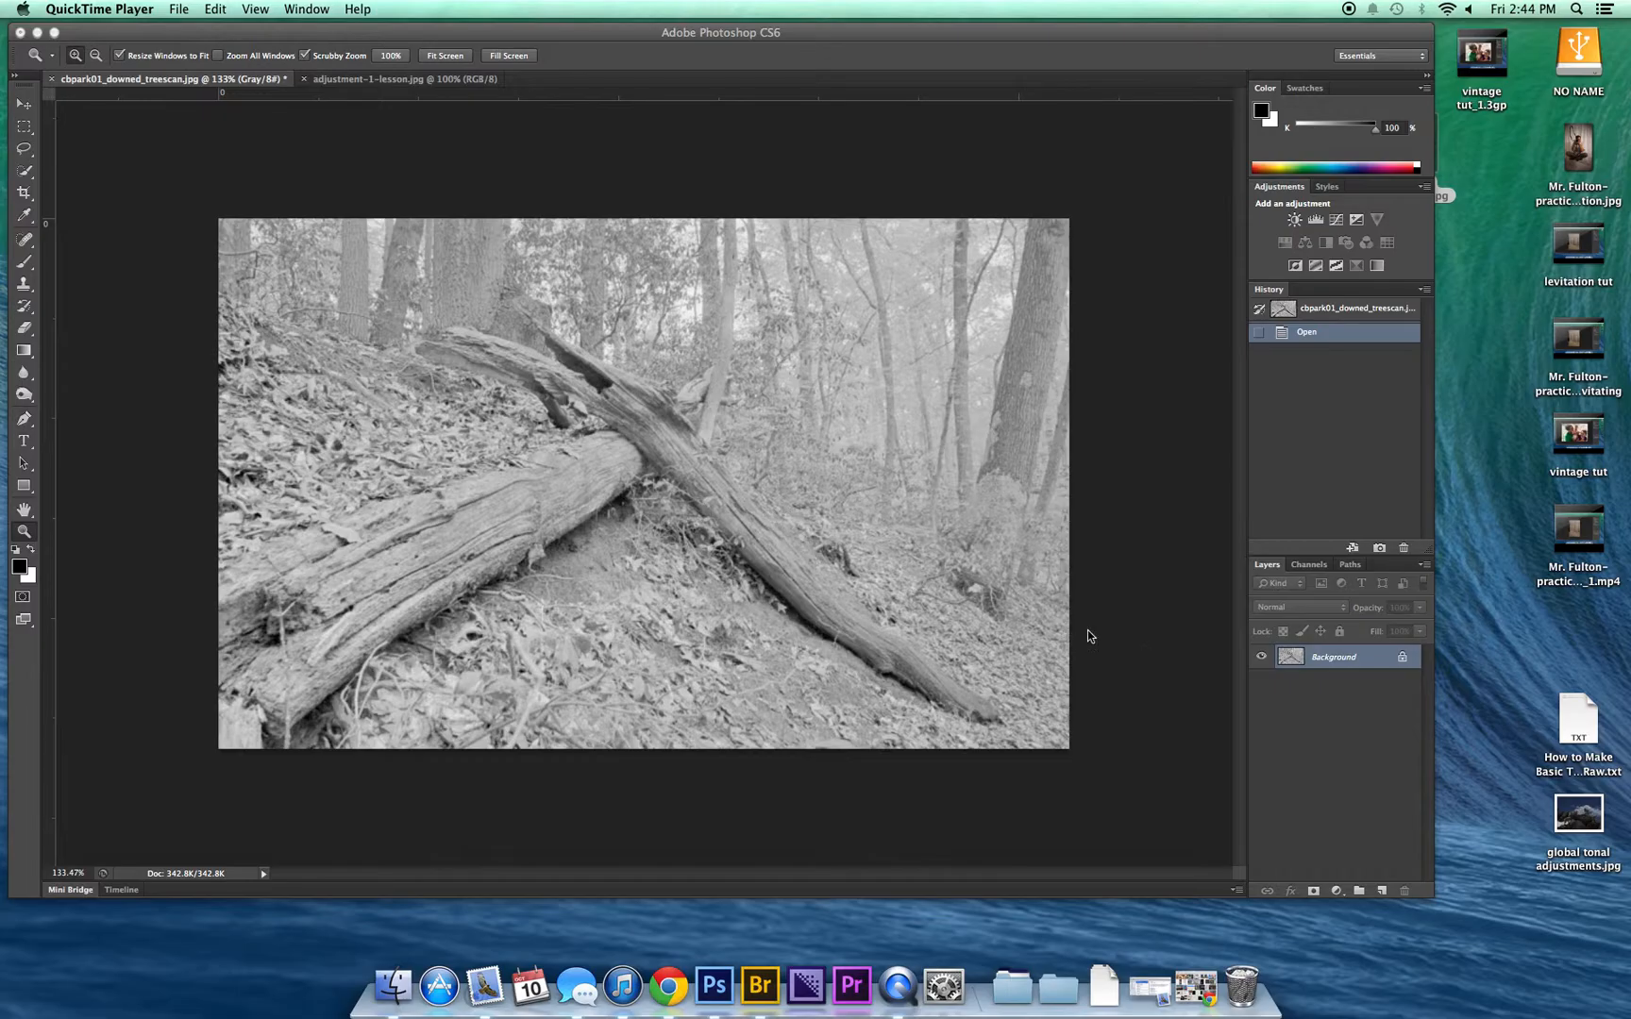
Step: Open a Levels adjustment on the grayscale tree photo and set its input black point to 61 and white point to 205
click(137, 38)
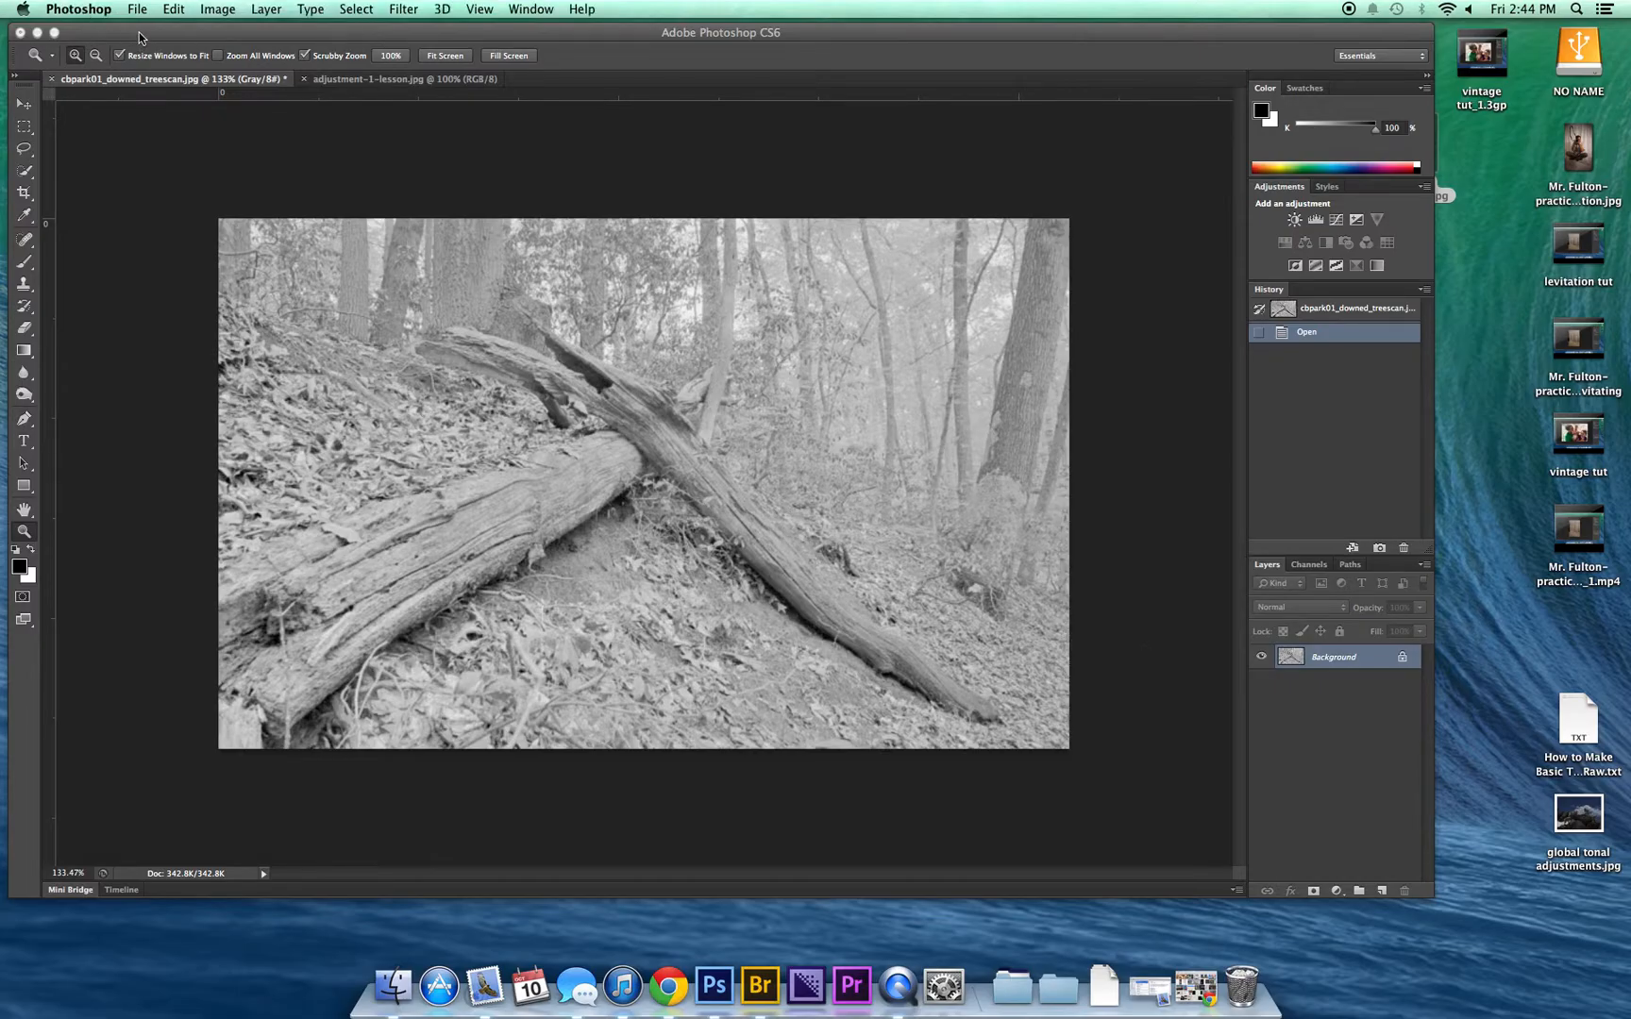
click(219, 10)
mouse_move(236, 56)
click(434, 72)
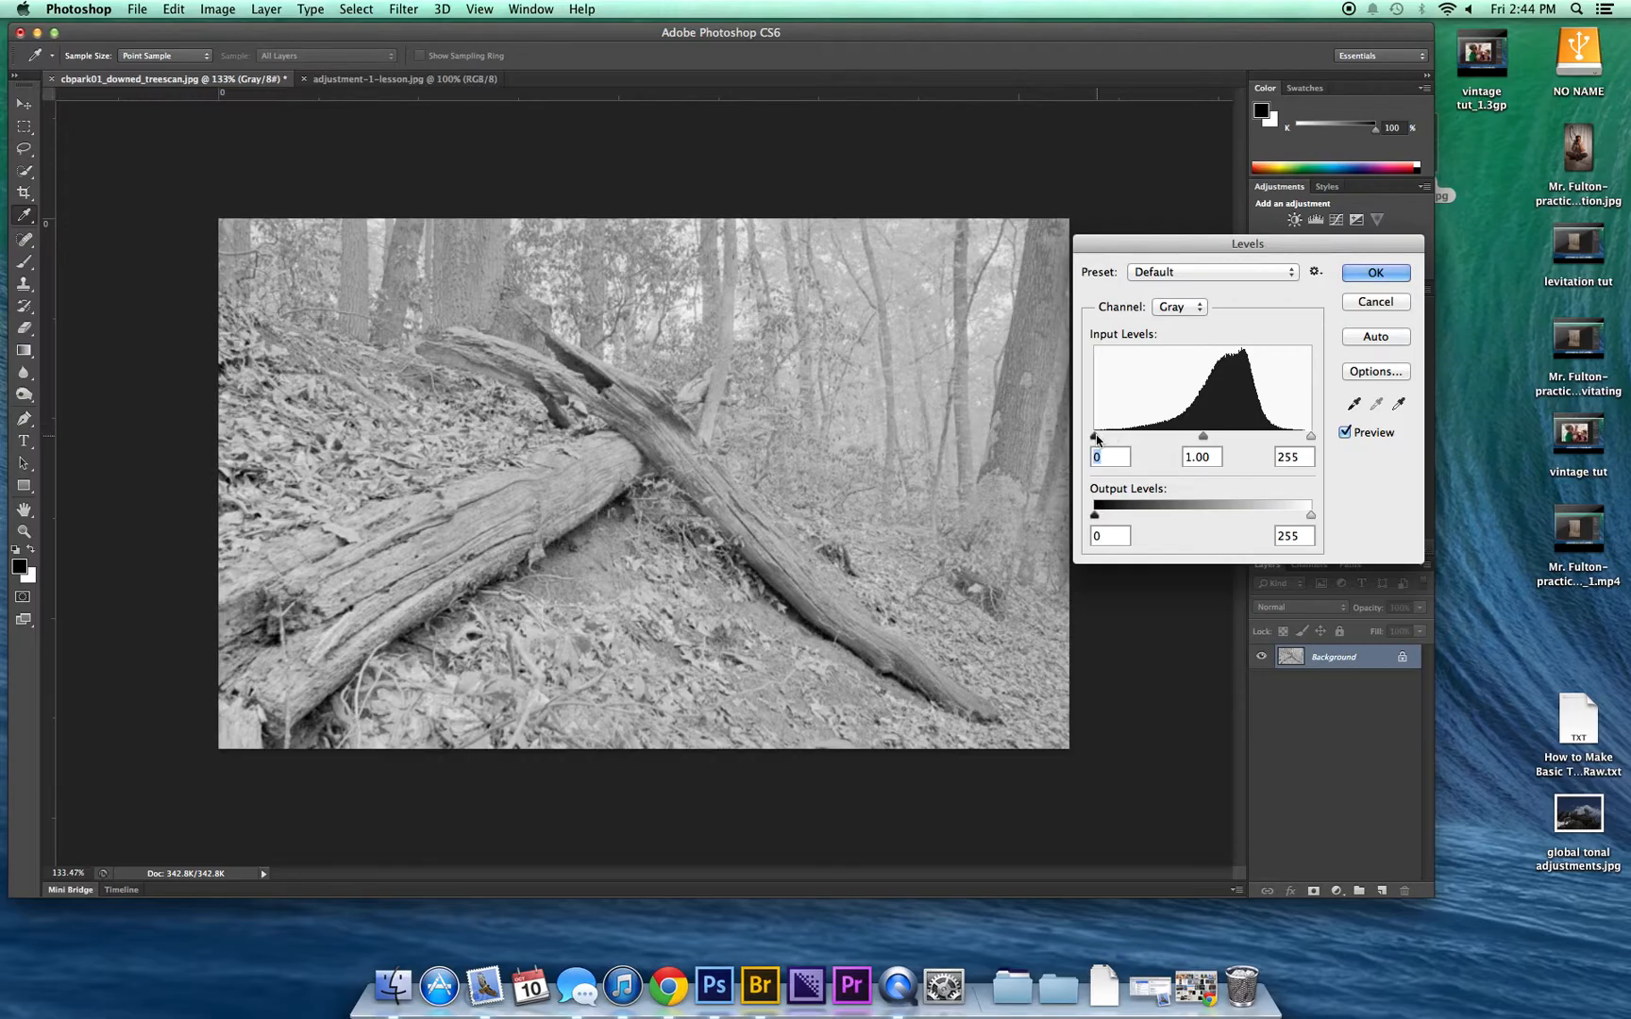
mouse_move(1098, 439)
mouse_down()
mouse_move(1116, 437)
mouse_move(1095, 435)
mouse_up()
drag(1095, 439, 1146, 437)
drag(1311, 437, 1268, 439)
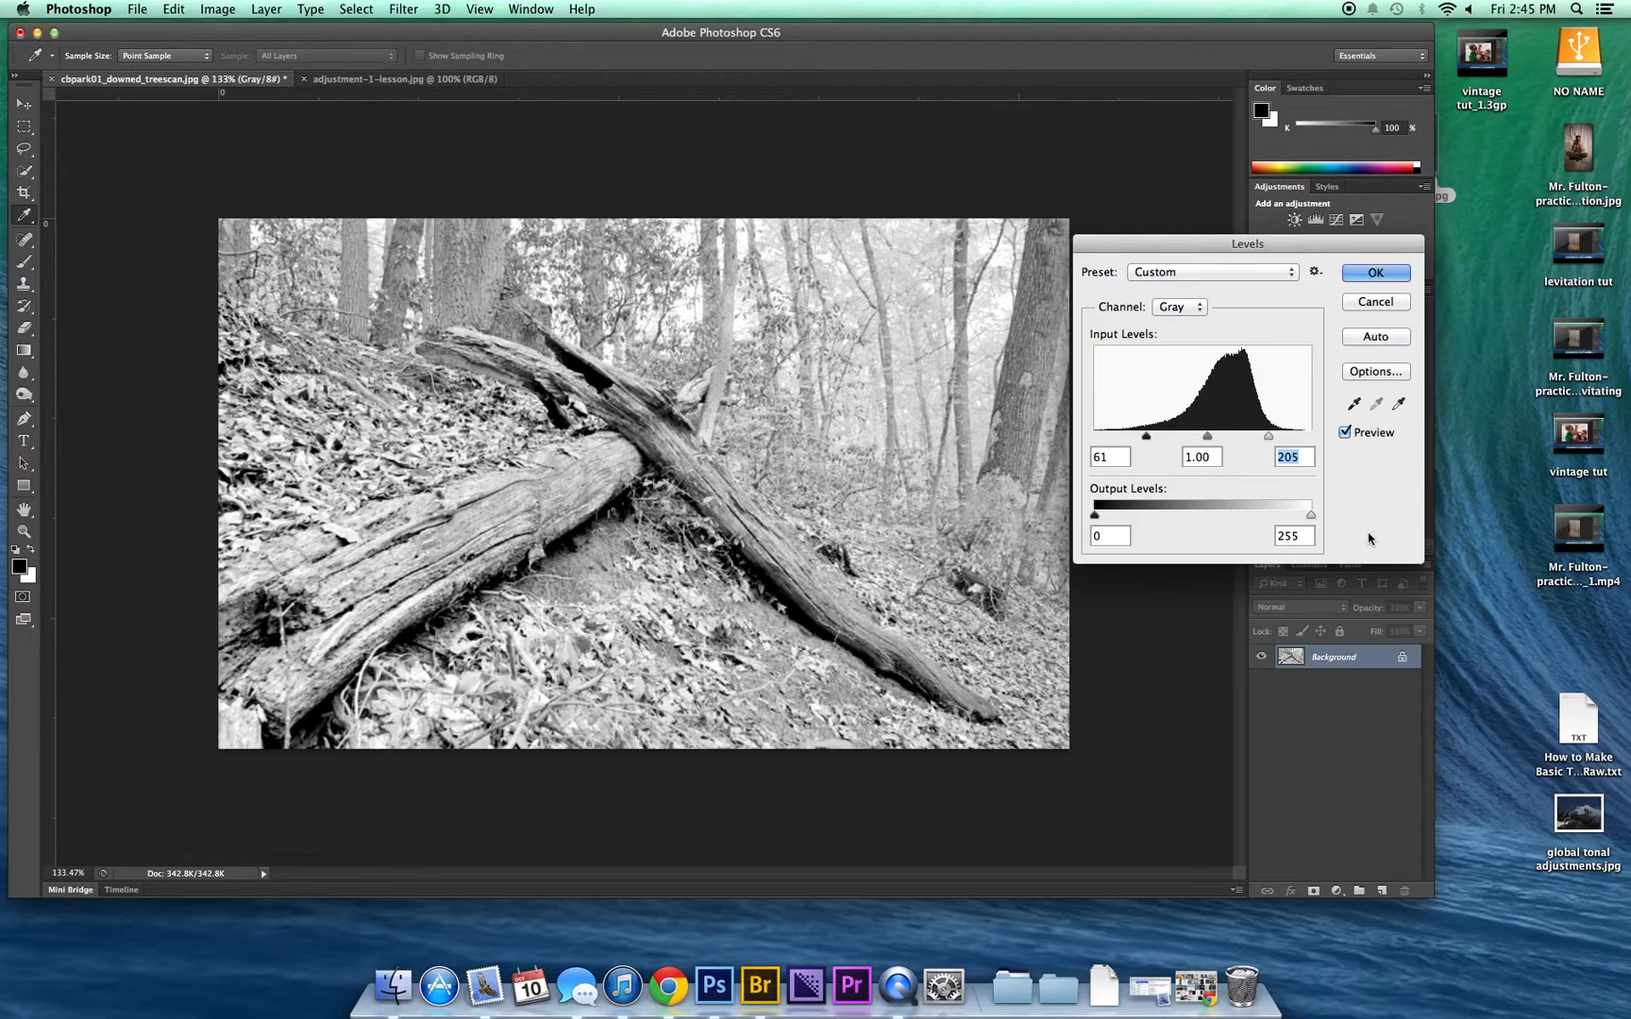
Step: Compare the tree photo with and without the Levels preview, and apply the adjustment with the preview on
click(1344, 434)
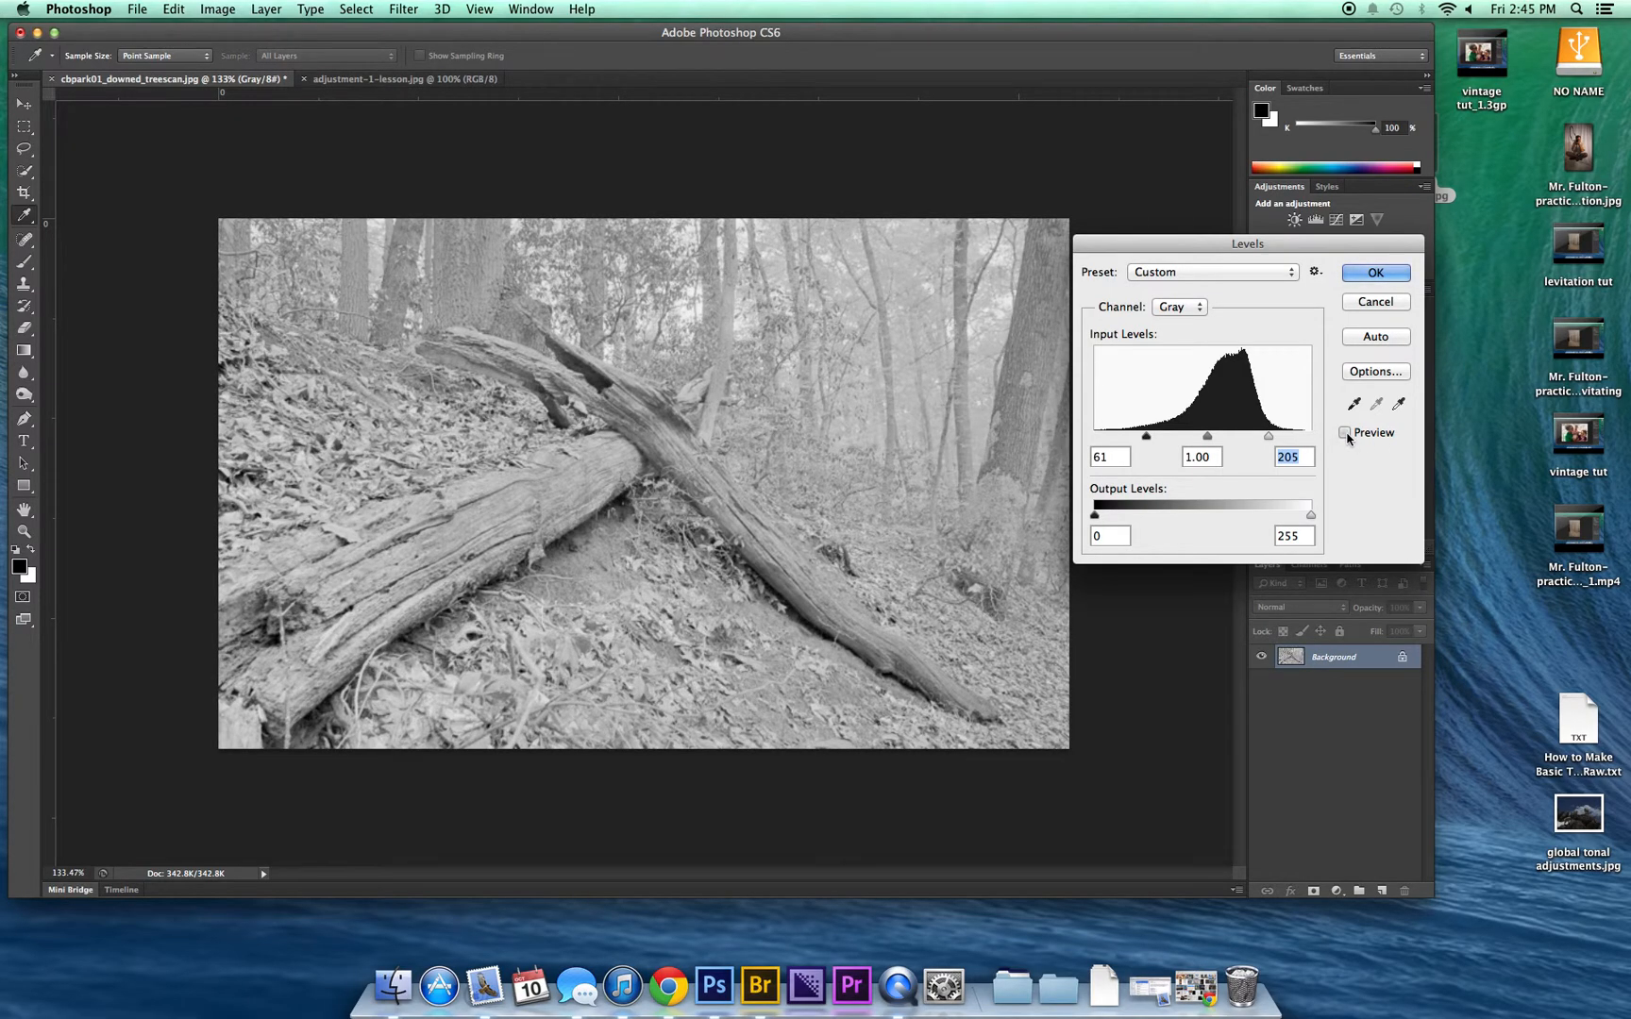
click(1345, 433)
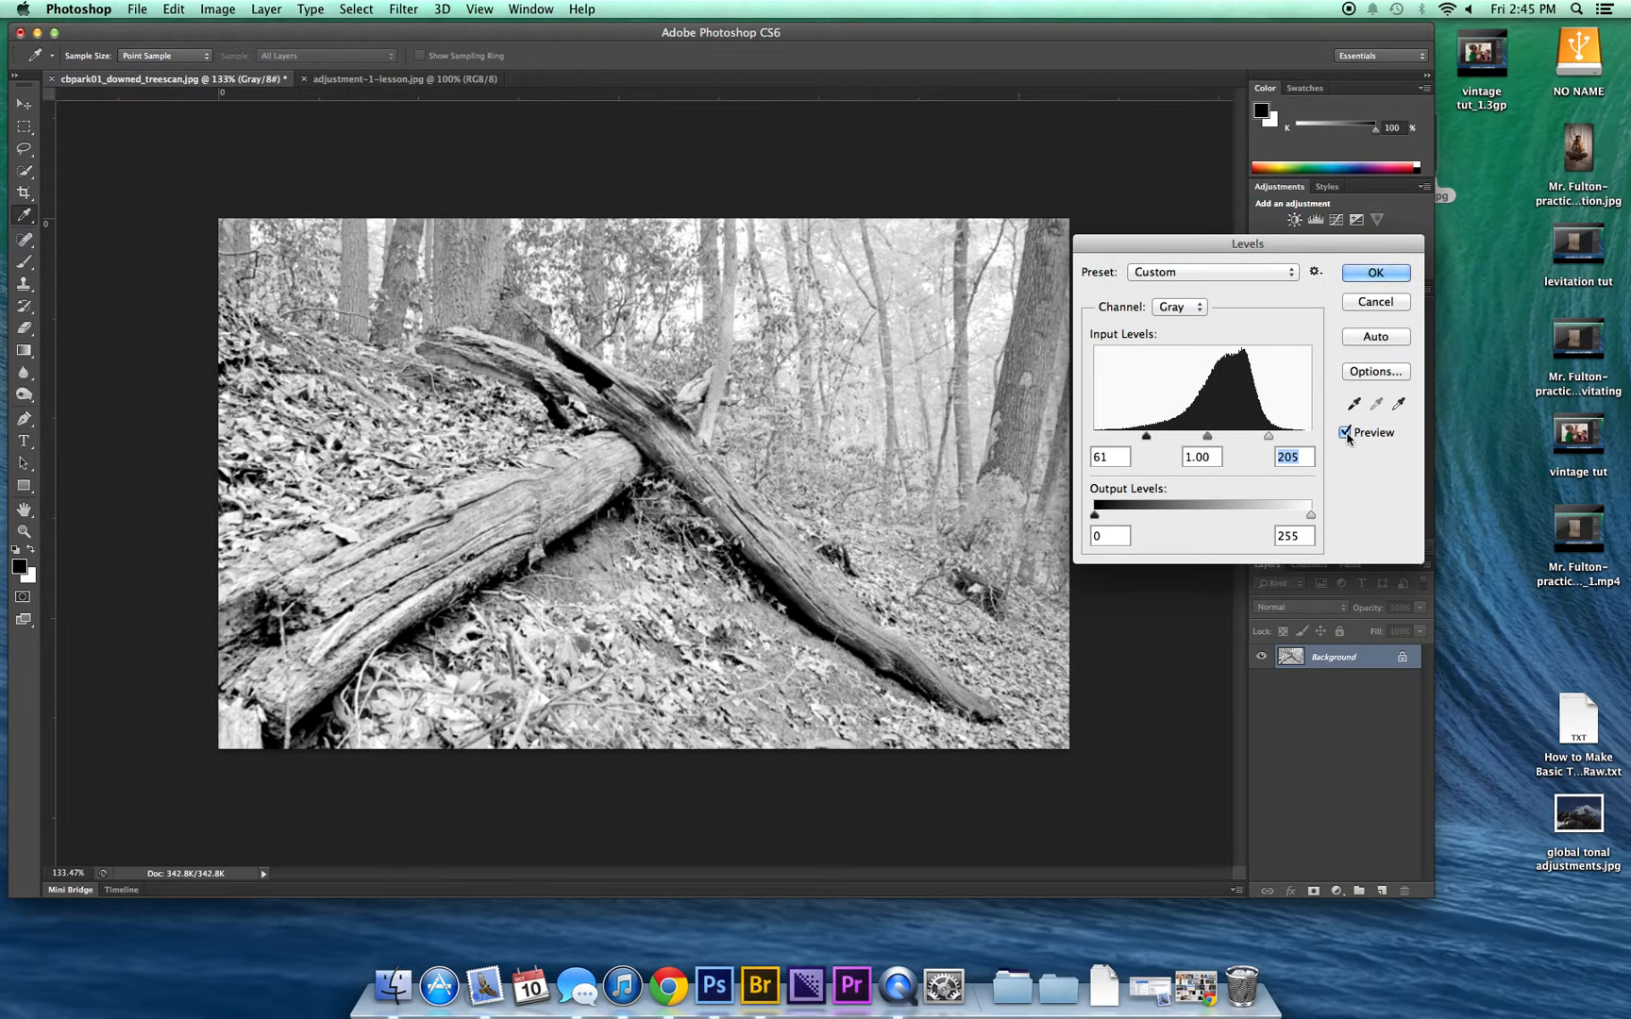
click(1344, 433)
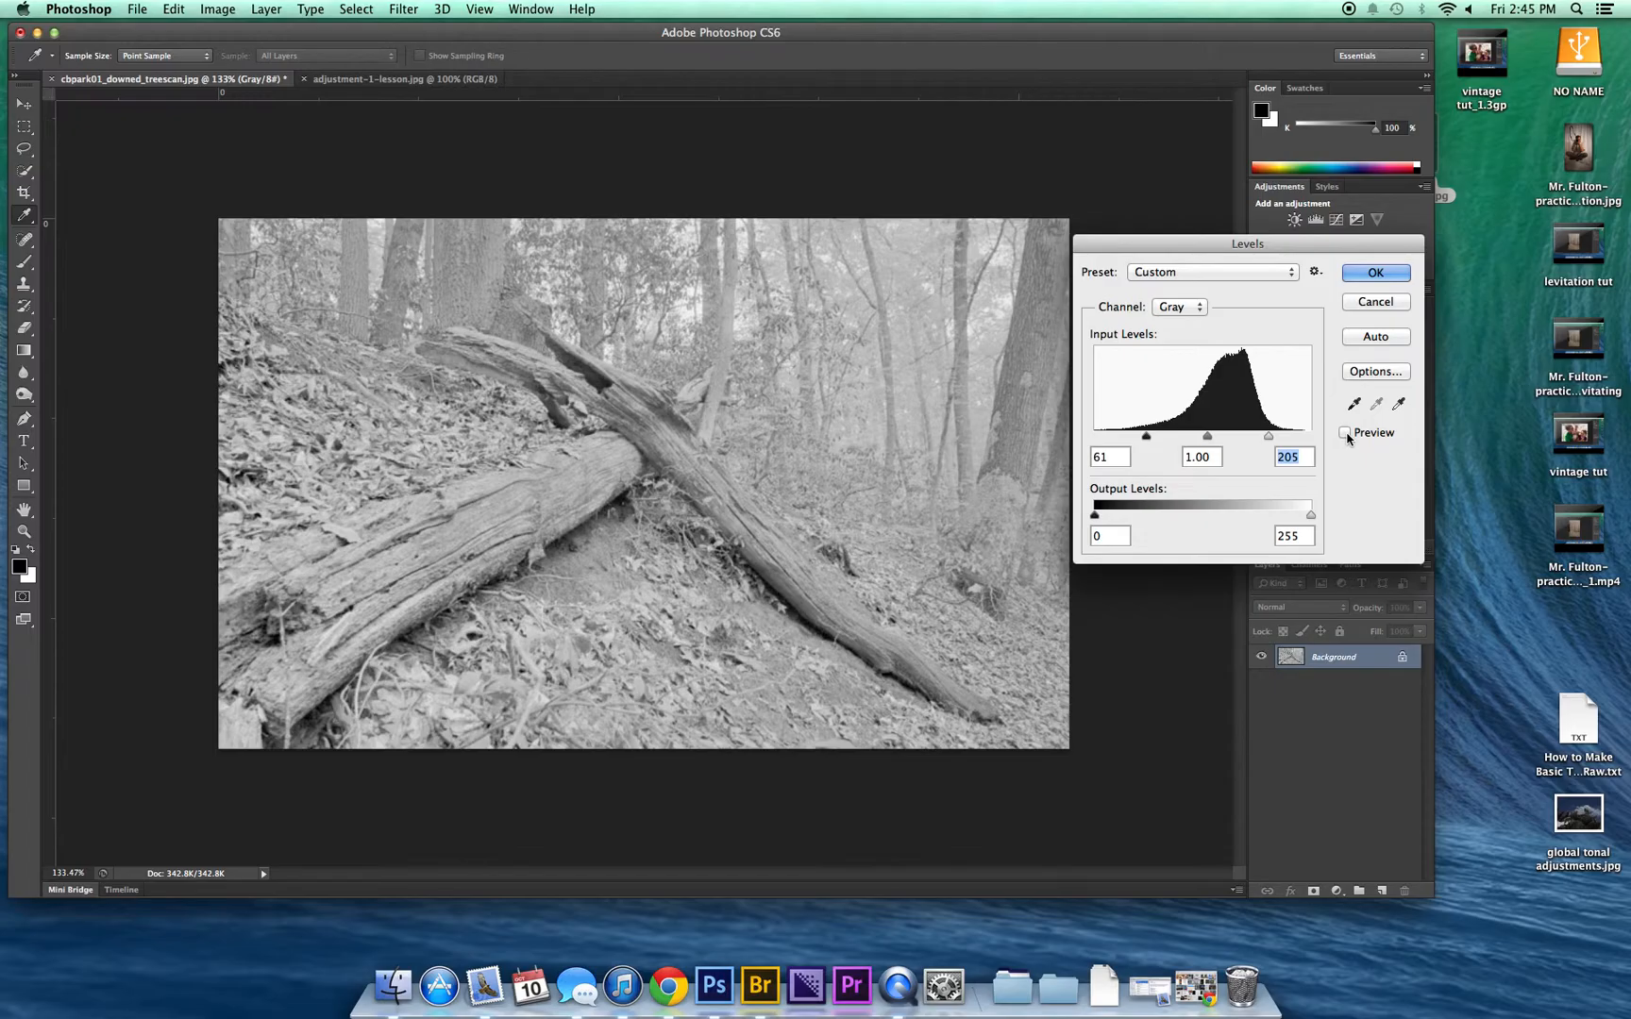
click(1346, 434)
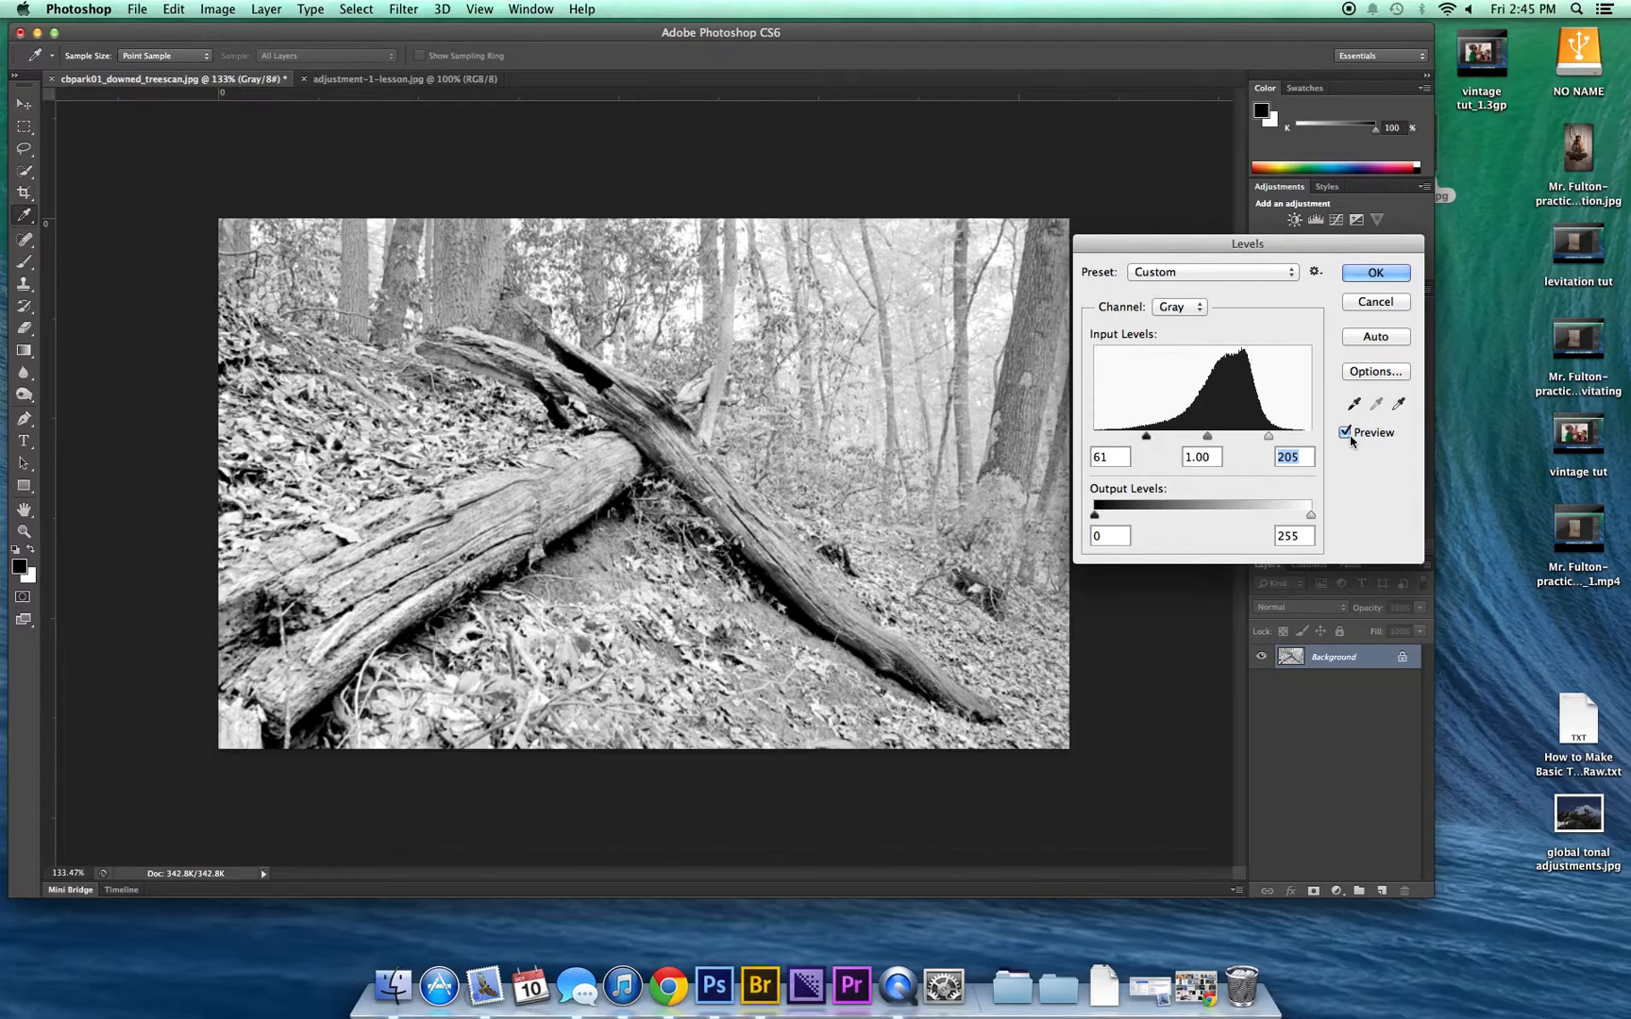
click(1362, 275)
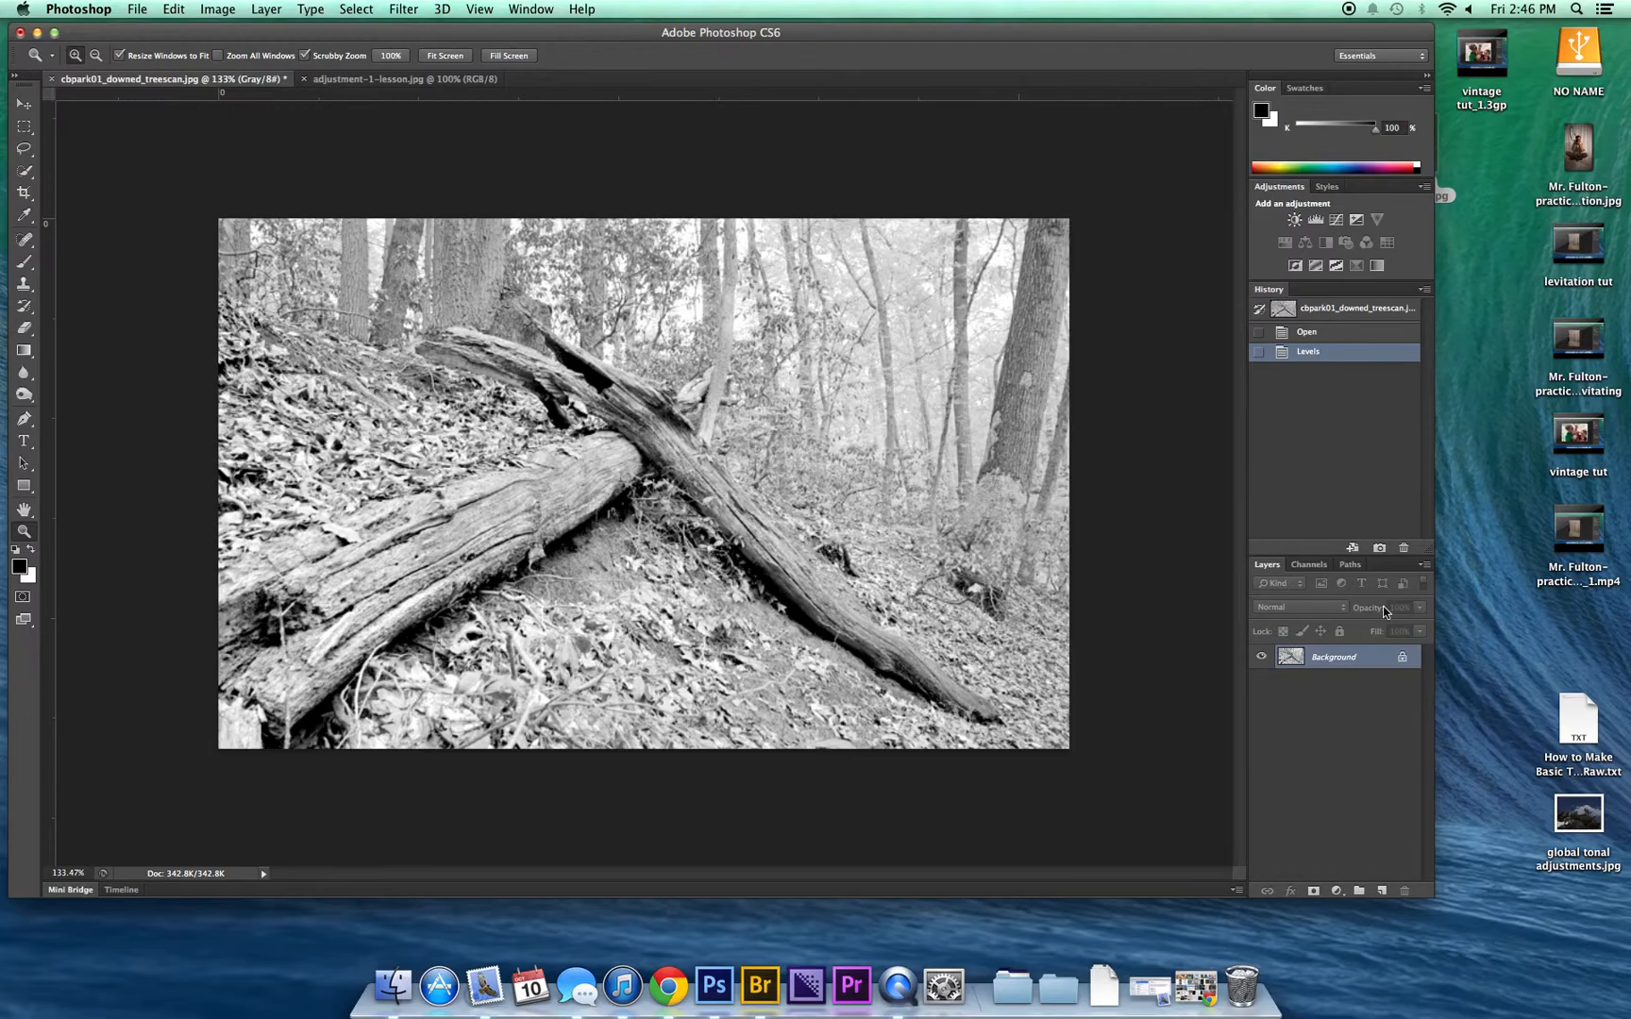
click(137, 9)
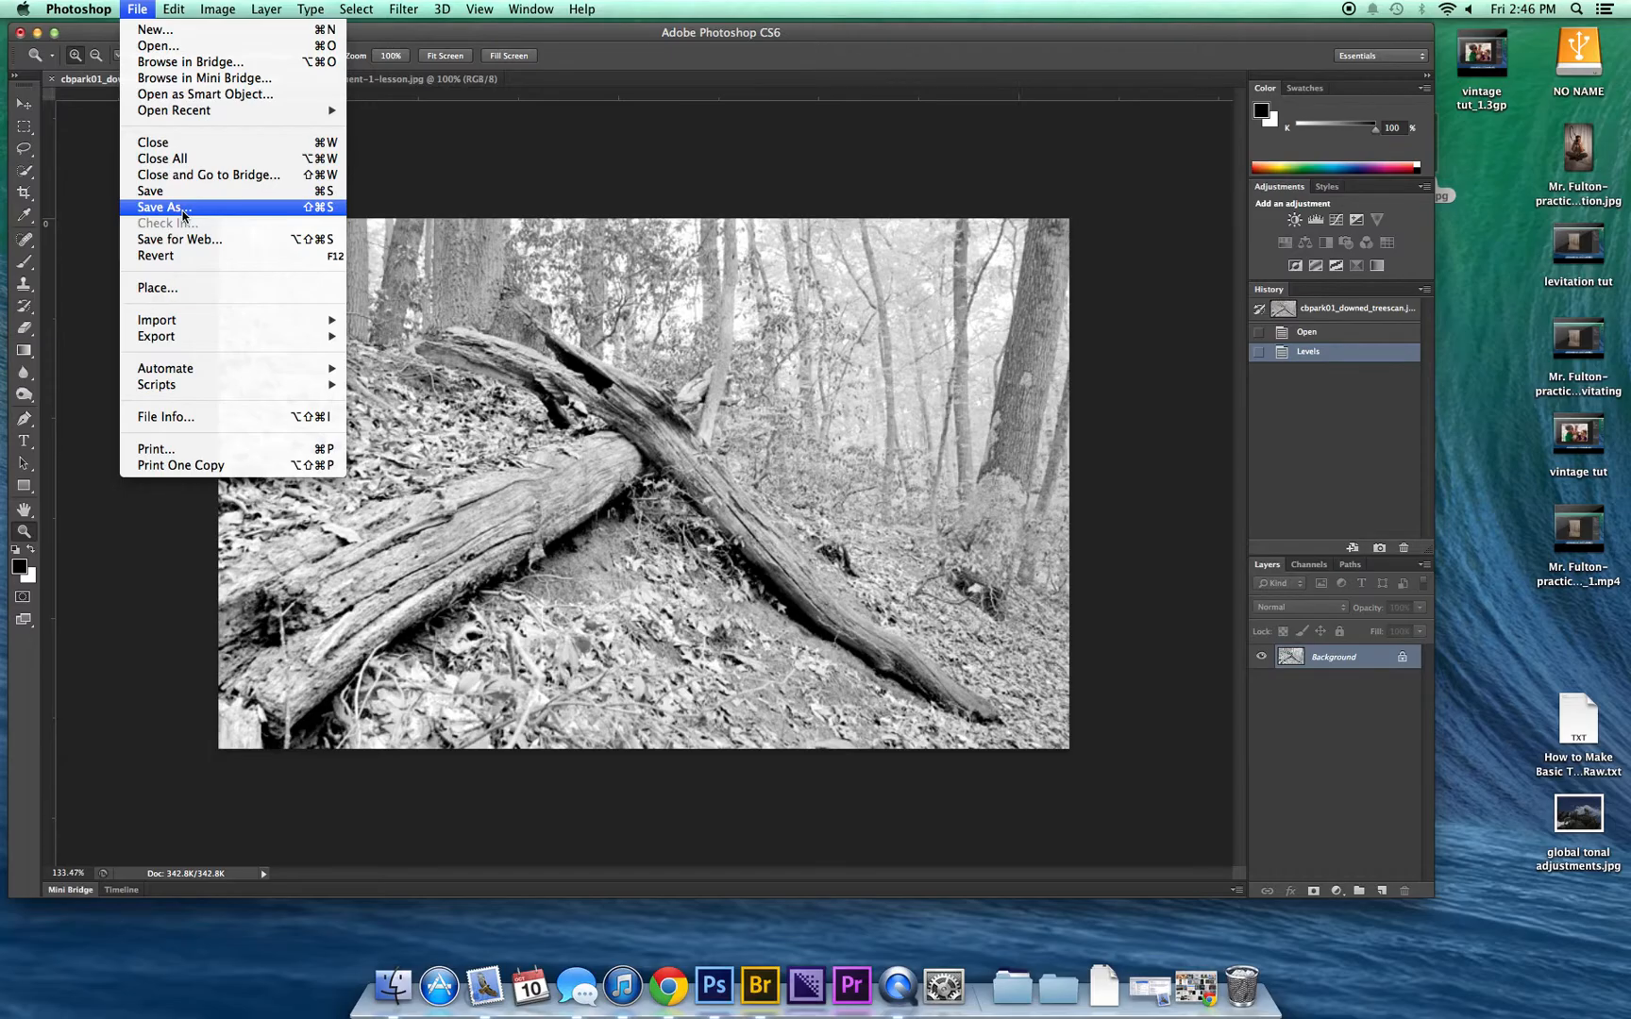
click(183, 216)
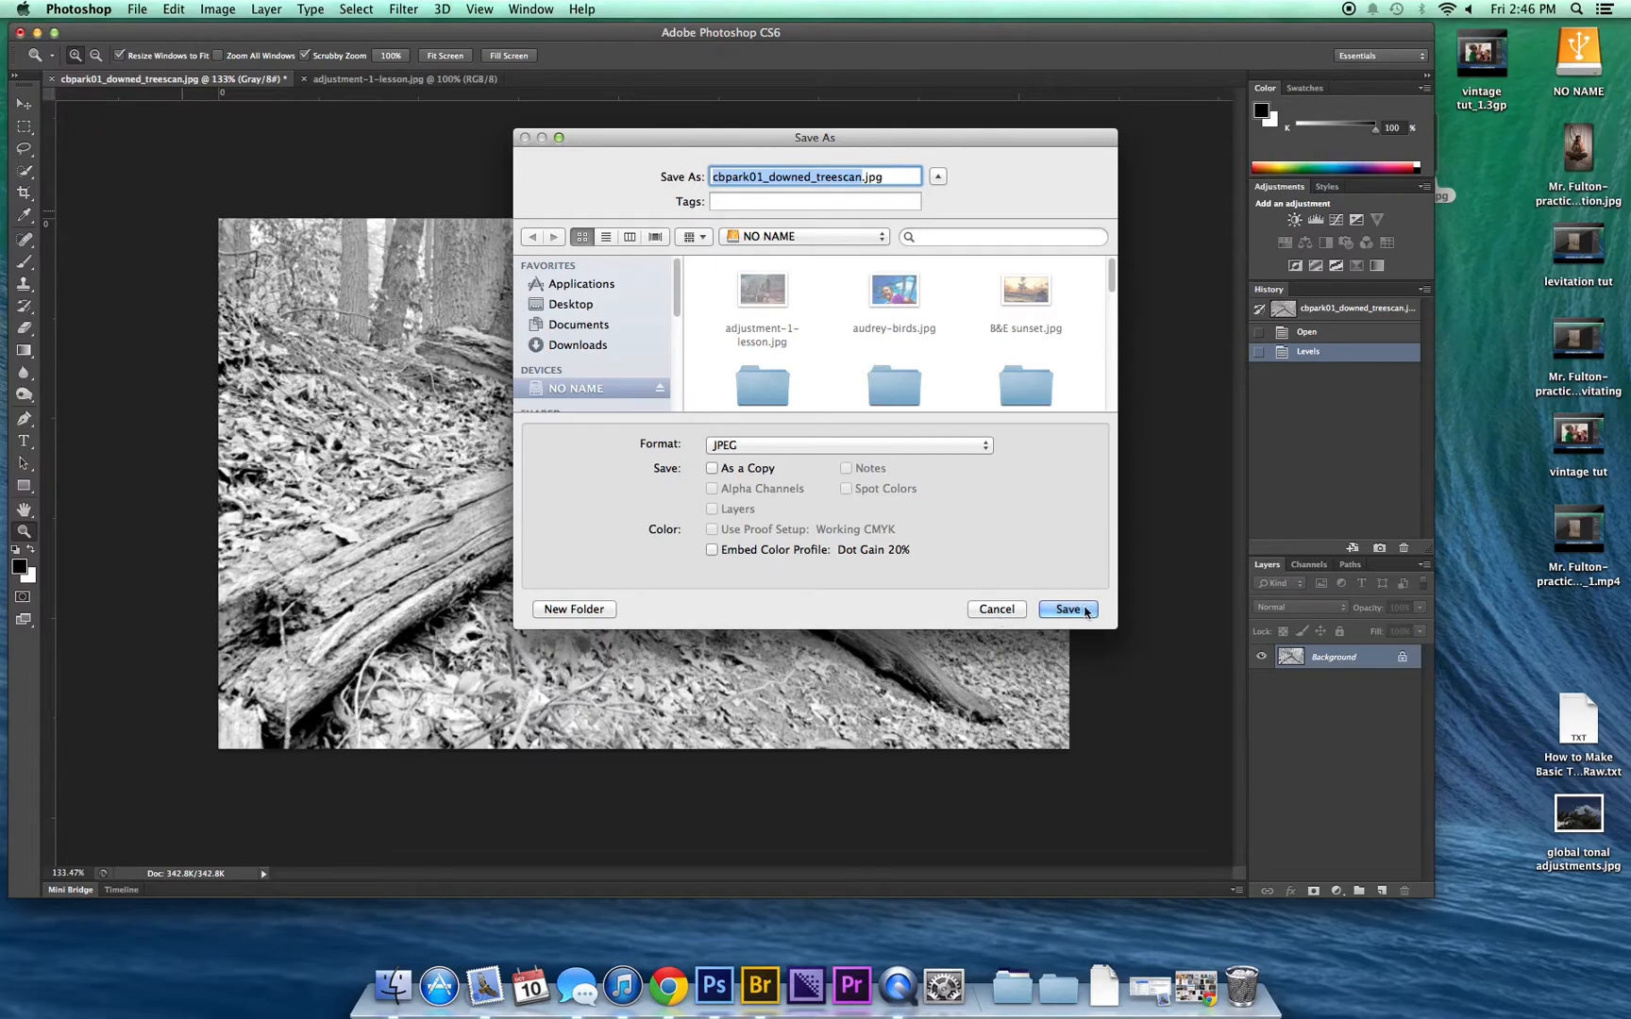
click(1001, 609)
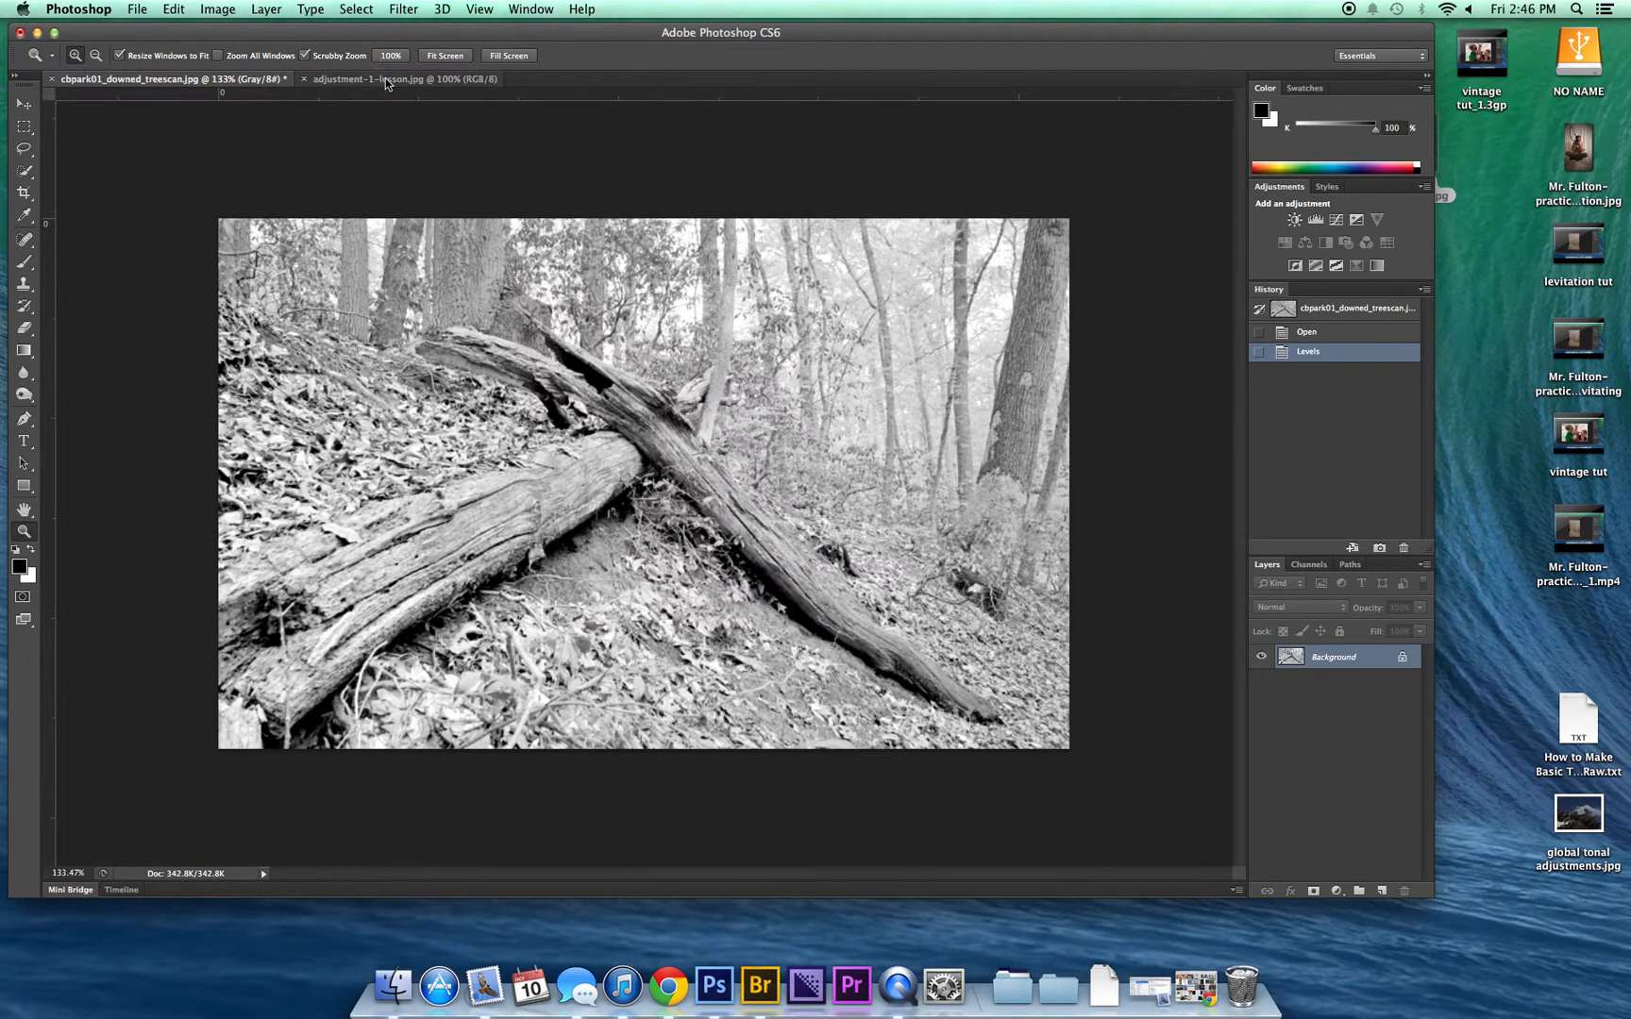
Step: In adjustment-1-lesson.jpg, add a Levels adjustment layer with input black point 30 and white point 208
click(361, 81)
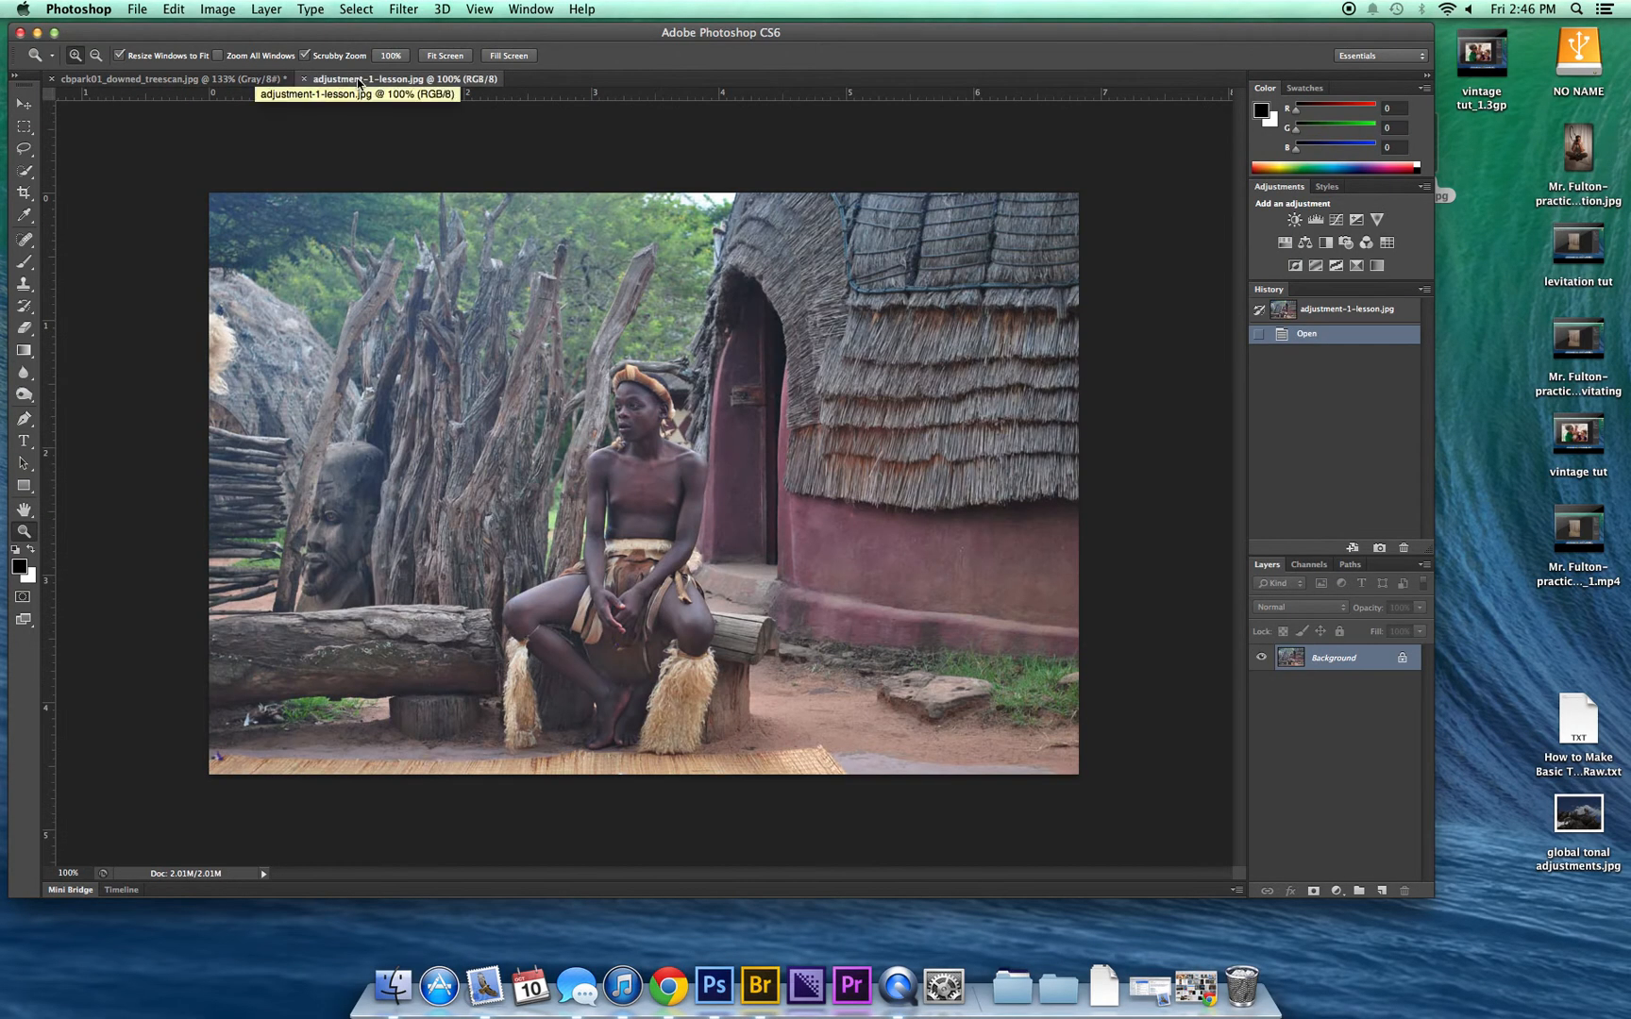
click(1317, 221)
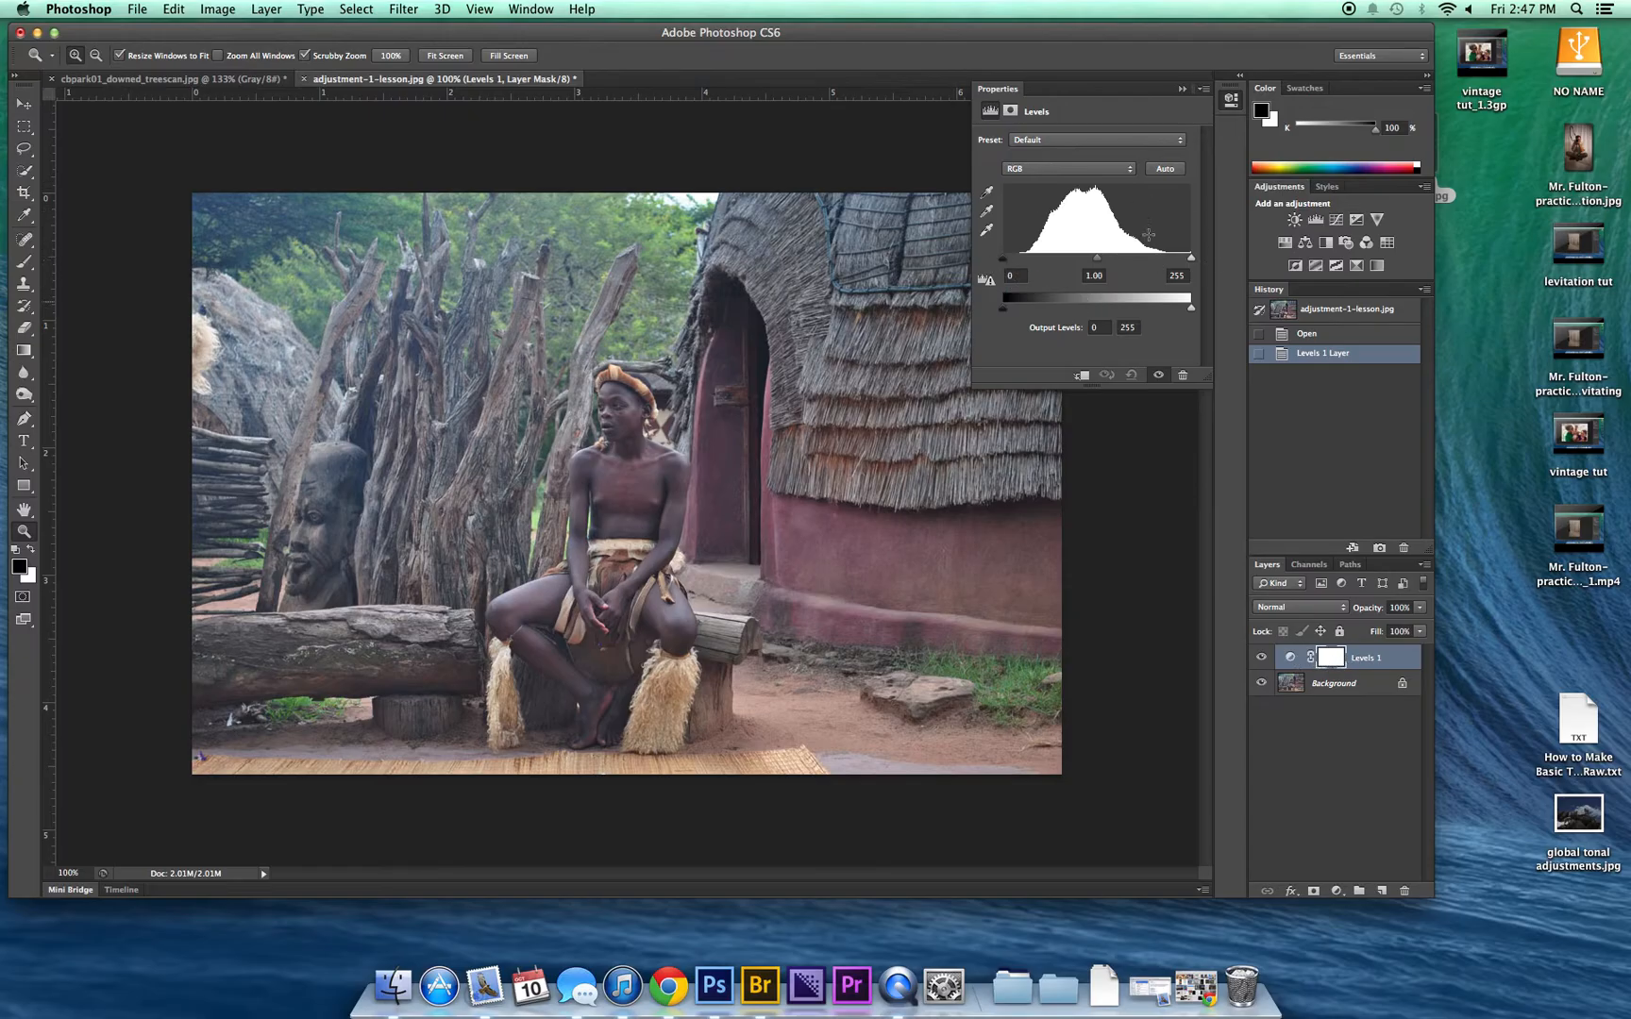
drag(1002, 258, 1024, 257)
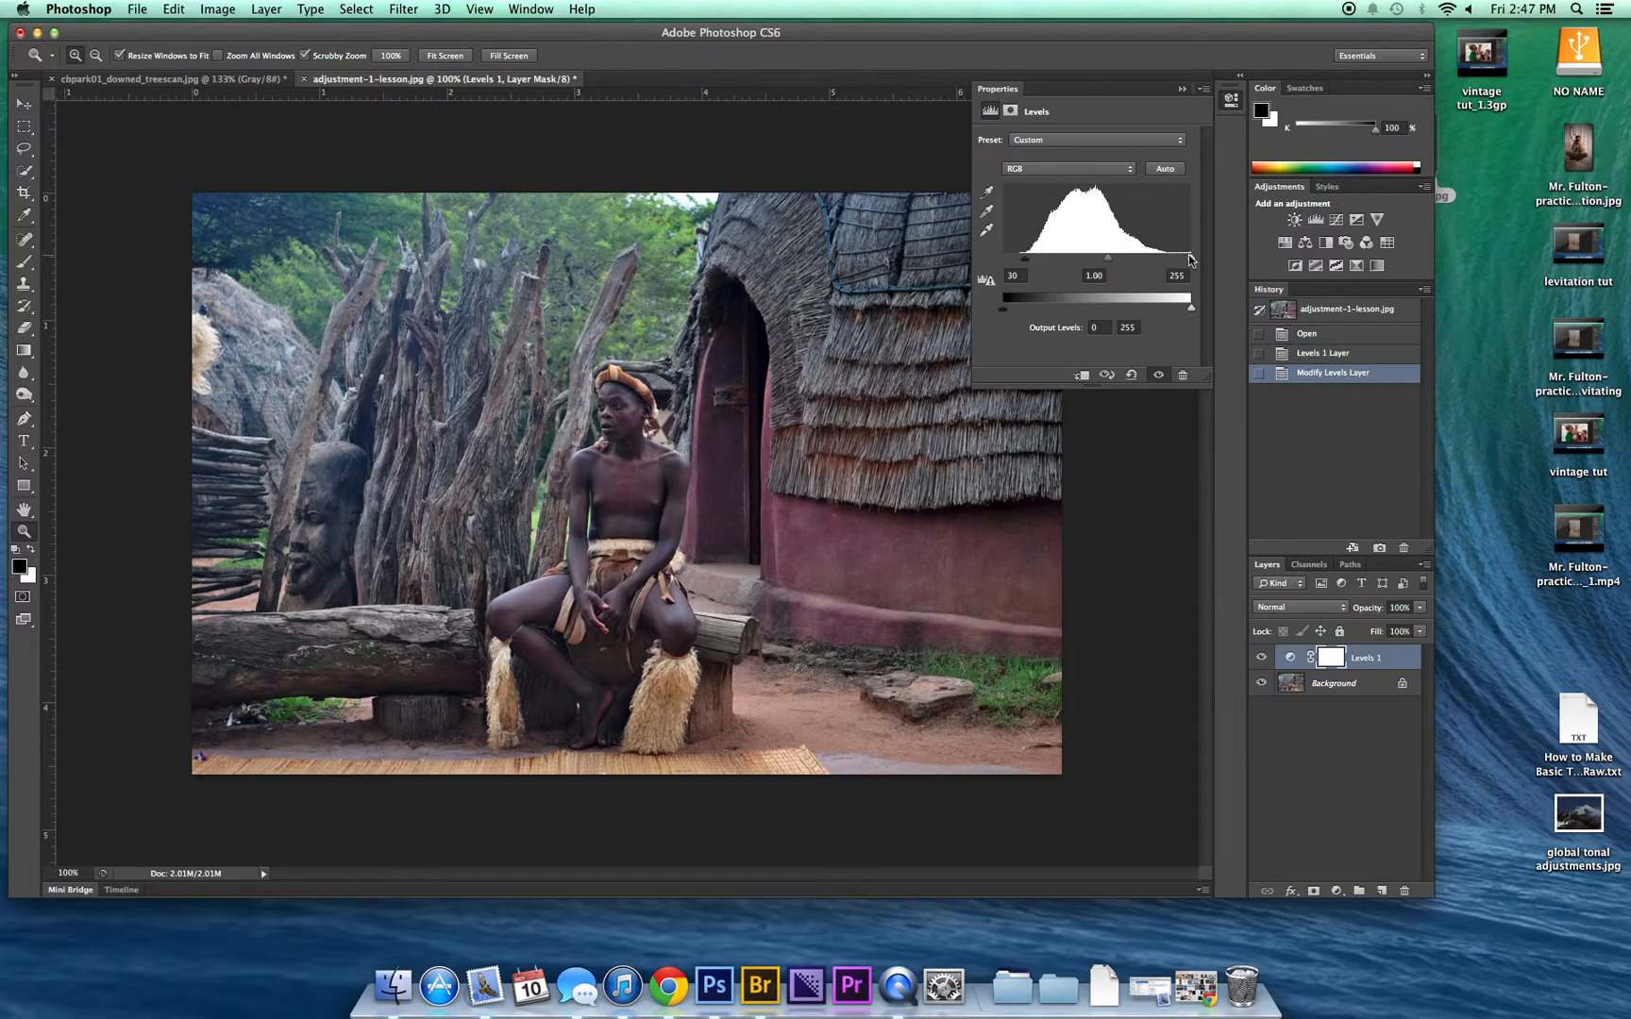
drag(1191, 257, 1158, 261)
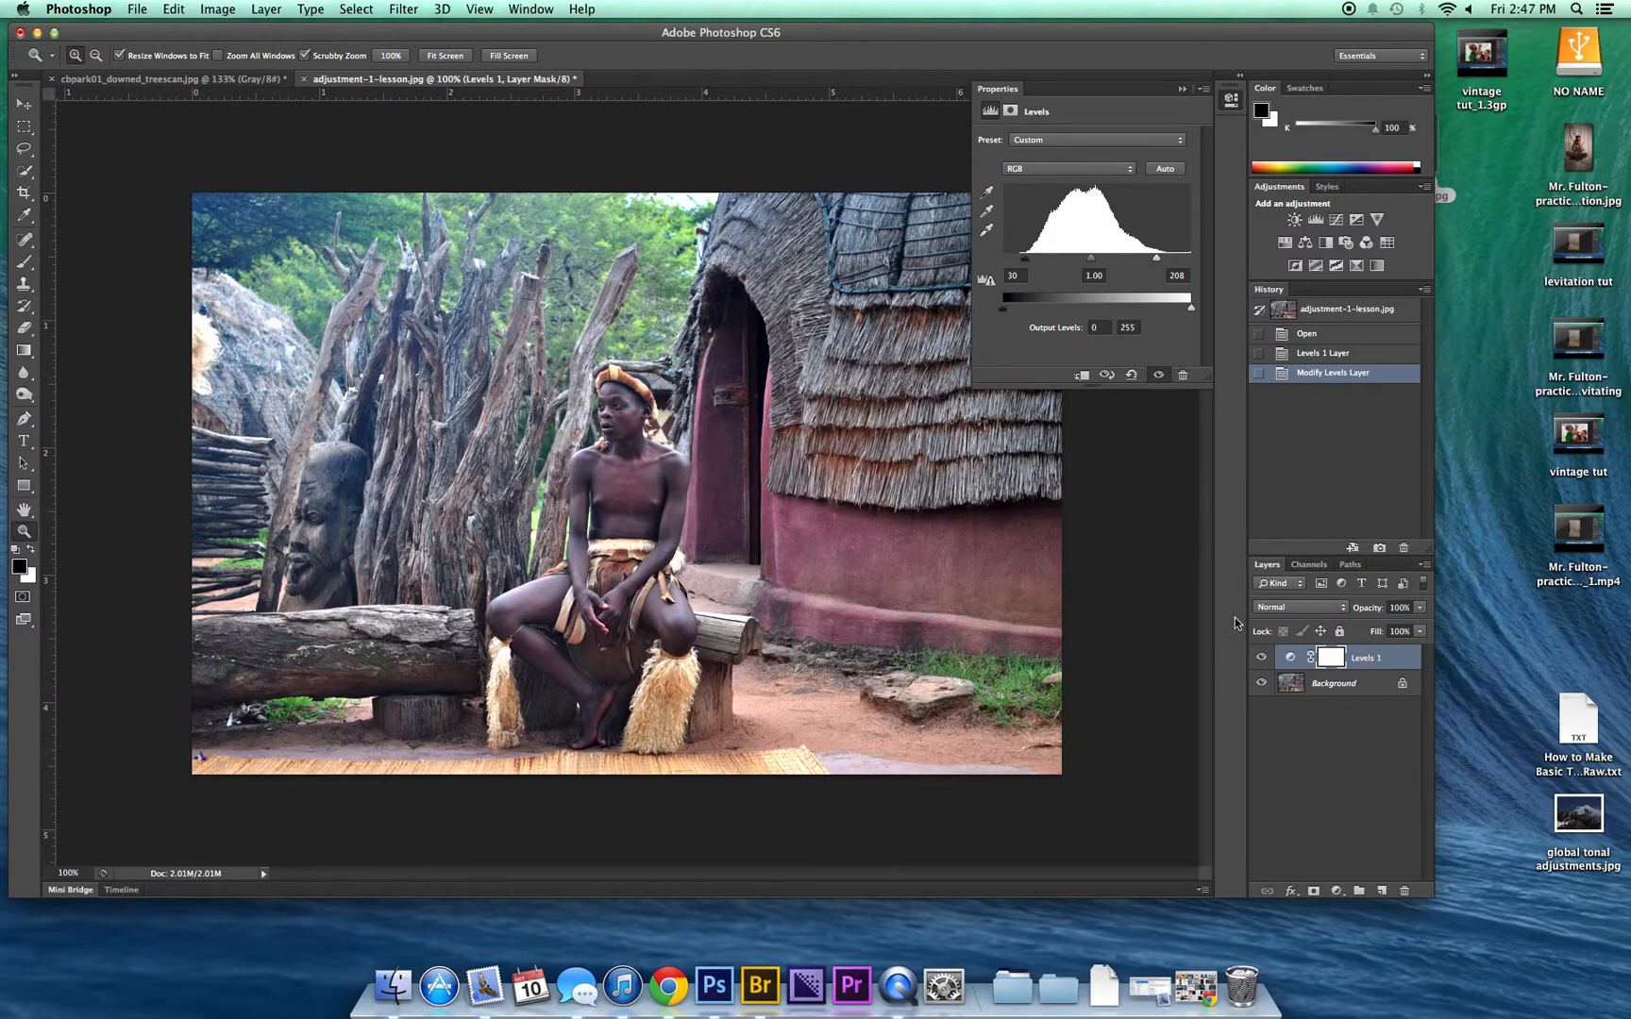
Step: Compare the color photo with the Levels layer hidden and shown, leave it visible, and close the layer's settings
click(1159, 375)
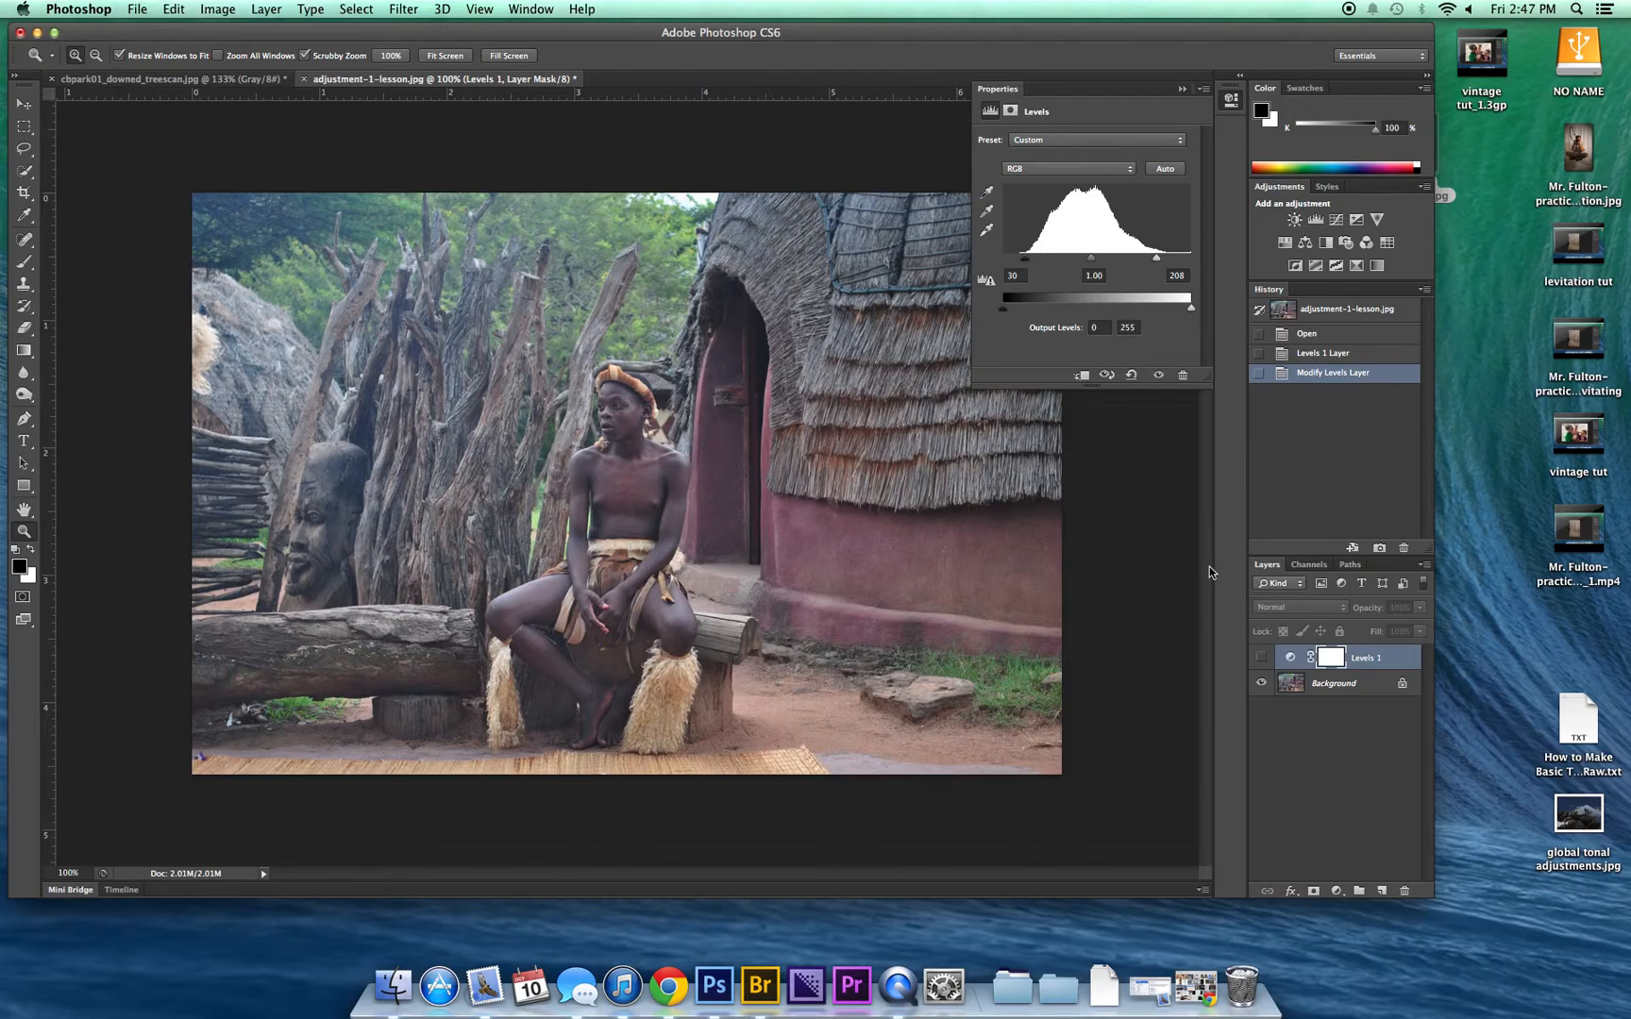
click(1160, 376)
click(1159, 376)
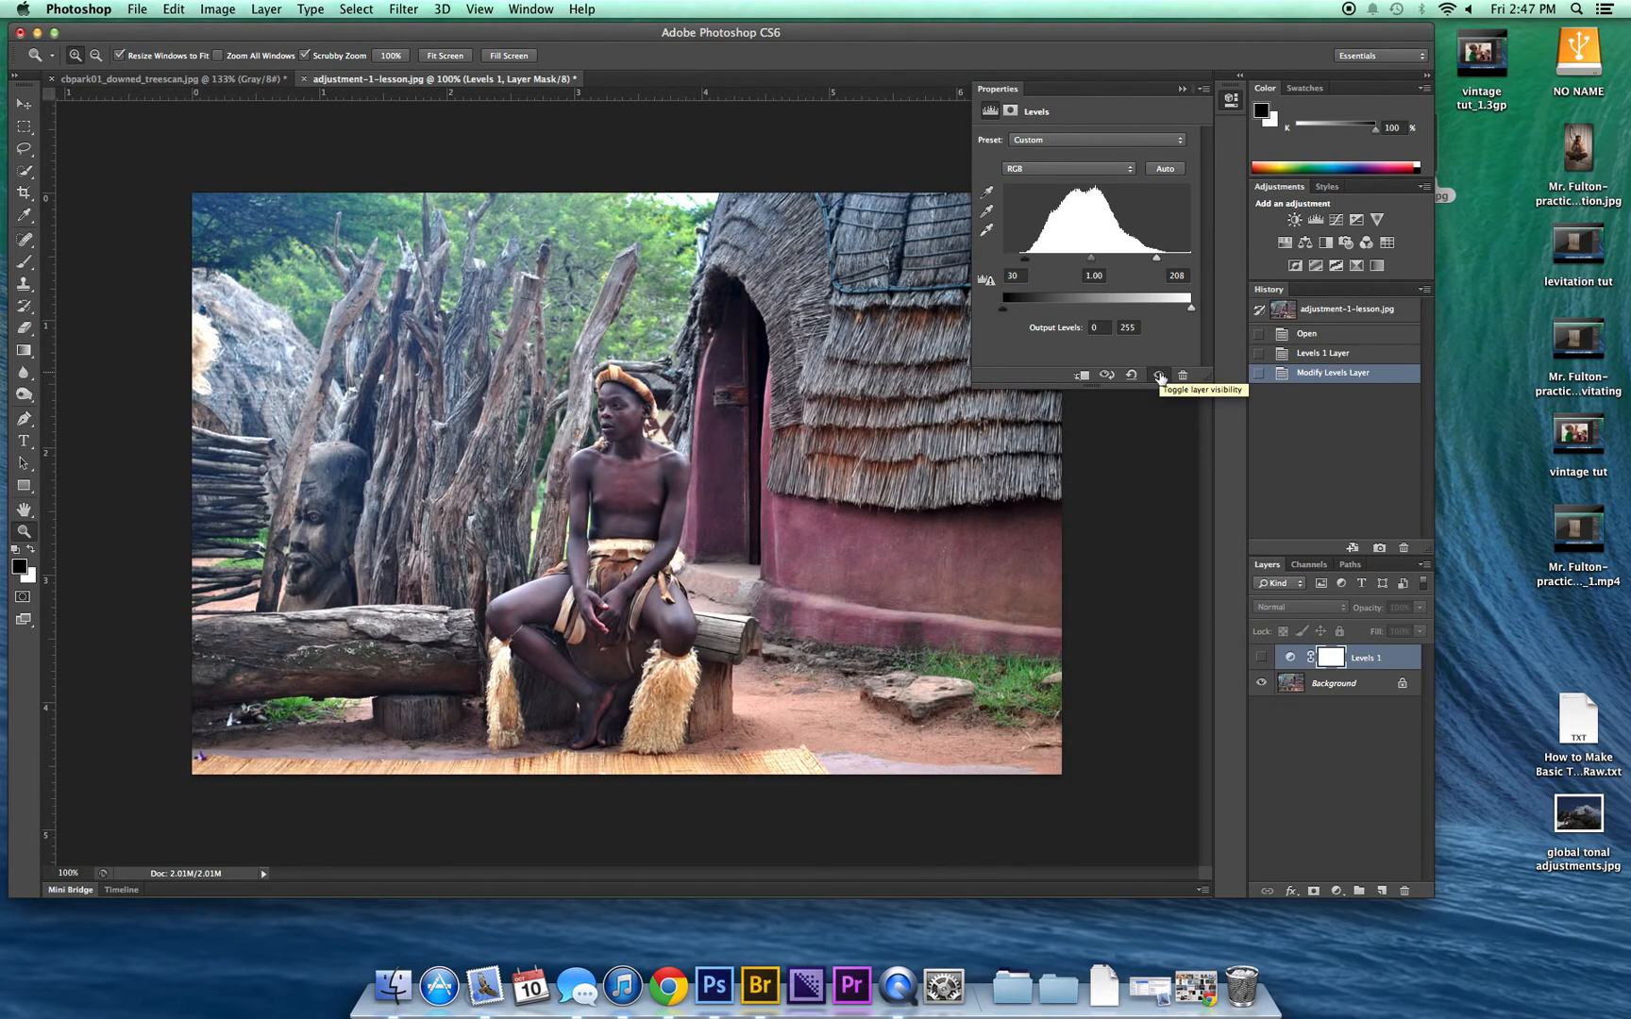
click(1160, 376)
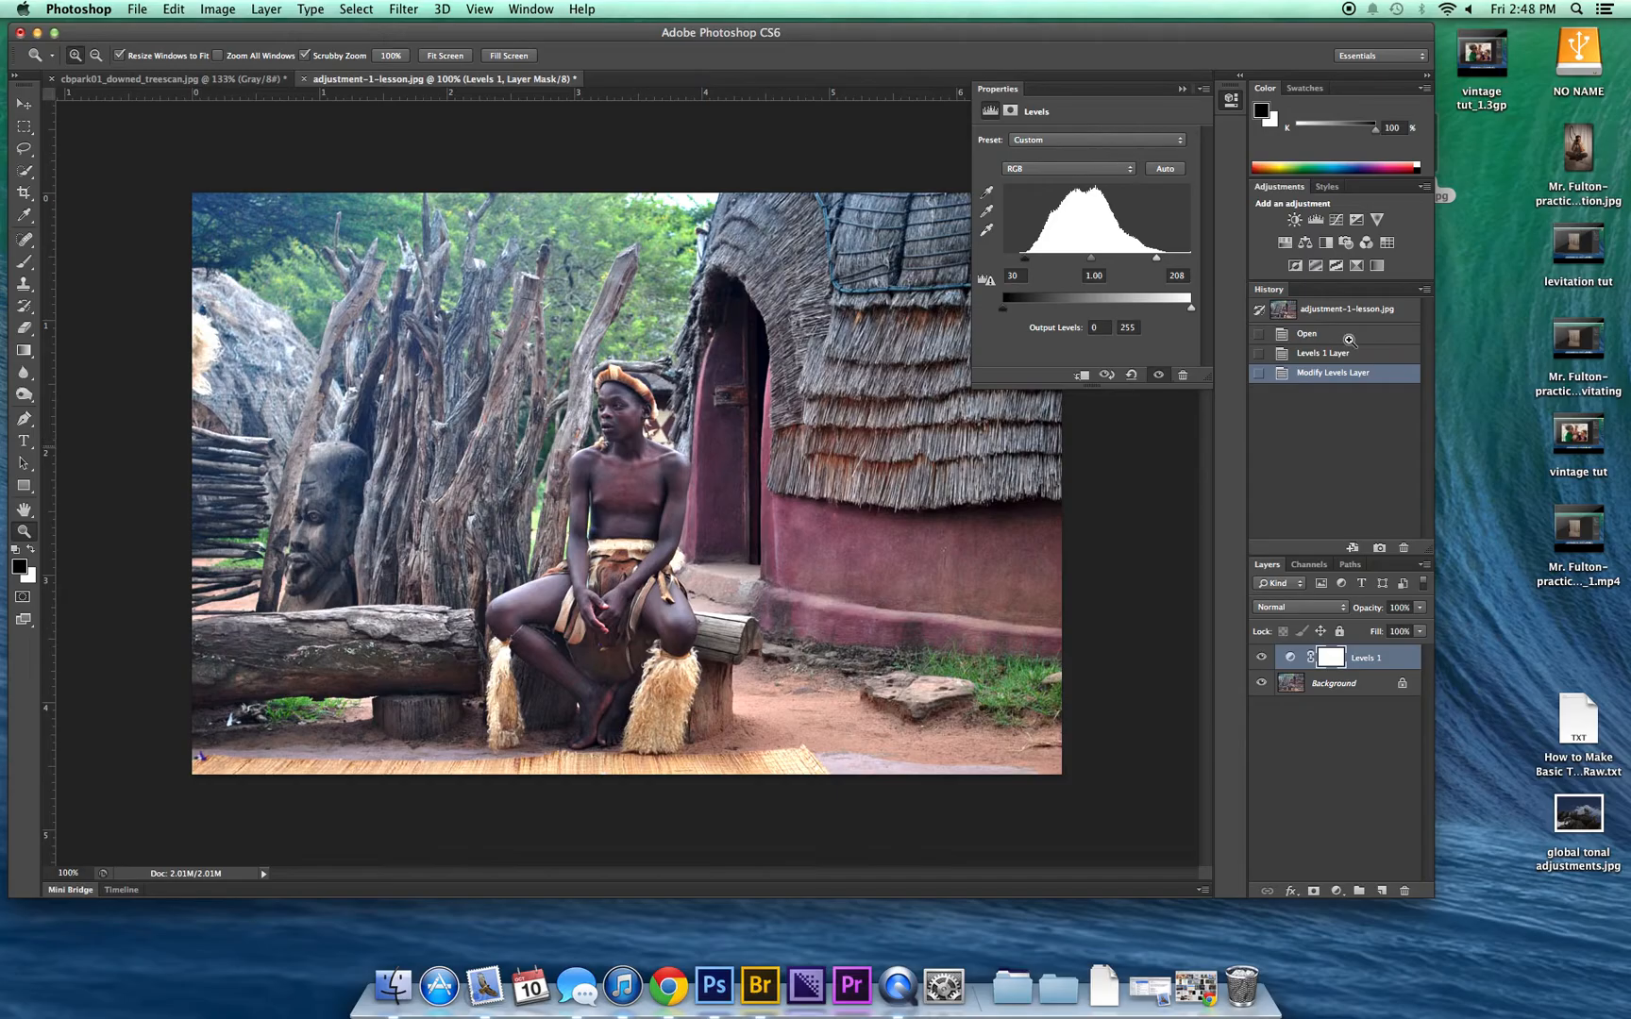
click(1204, 90)
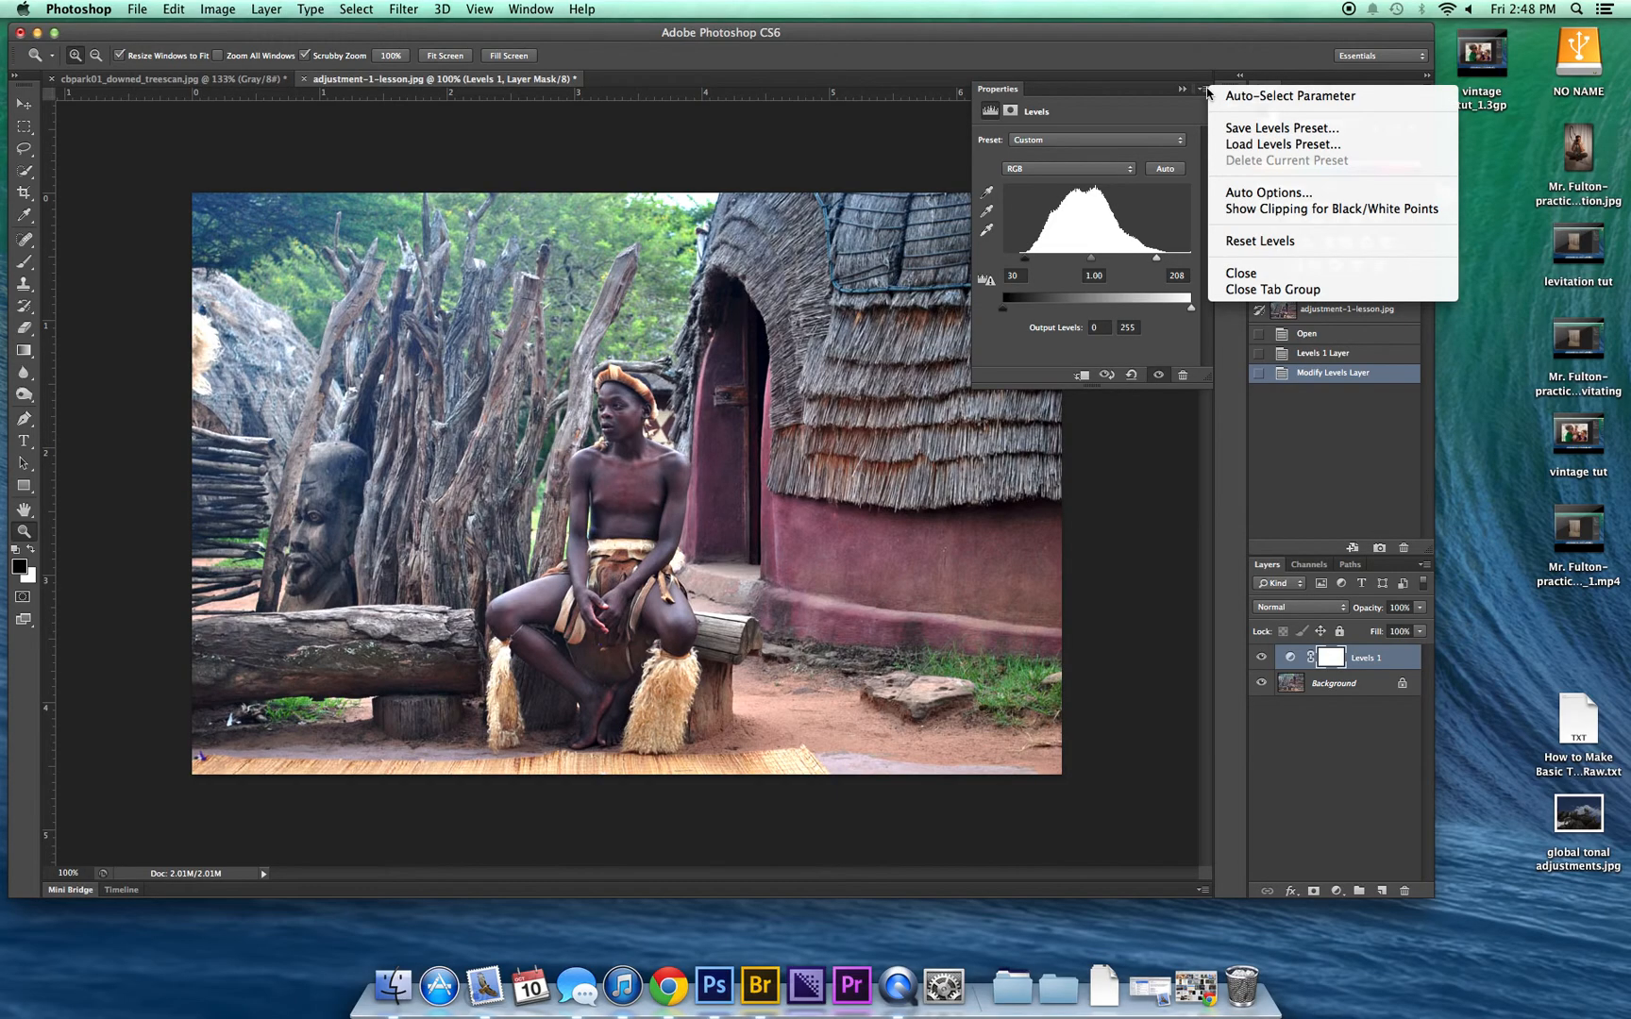
click(1253, 291)
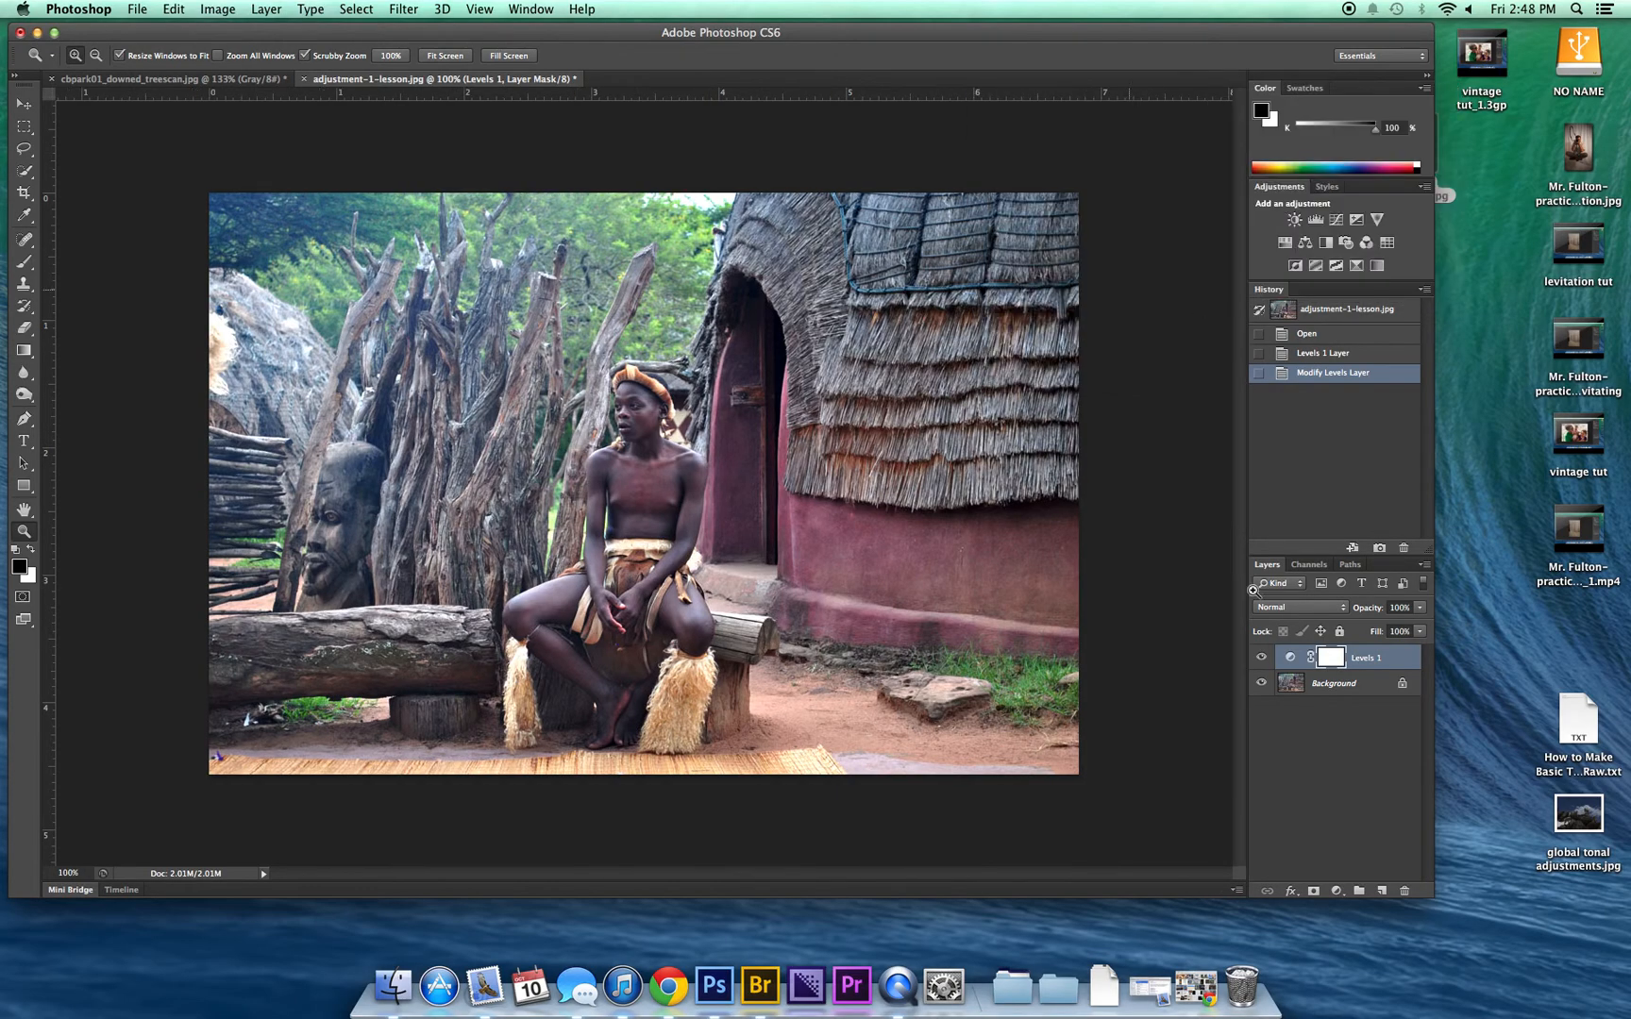
Step: Reopen the Levels layer's settings, set the midtone input level to 0.81, and close the settings
click(1291, 660)
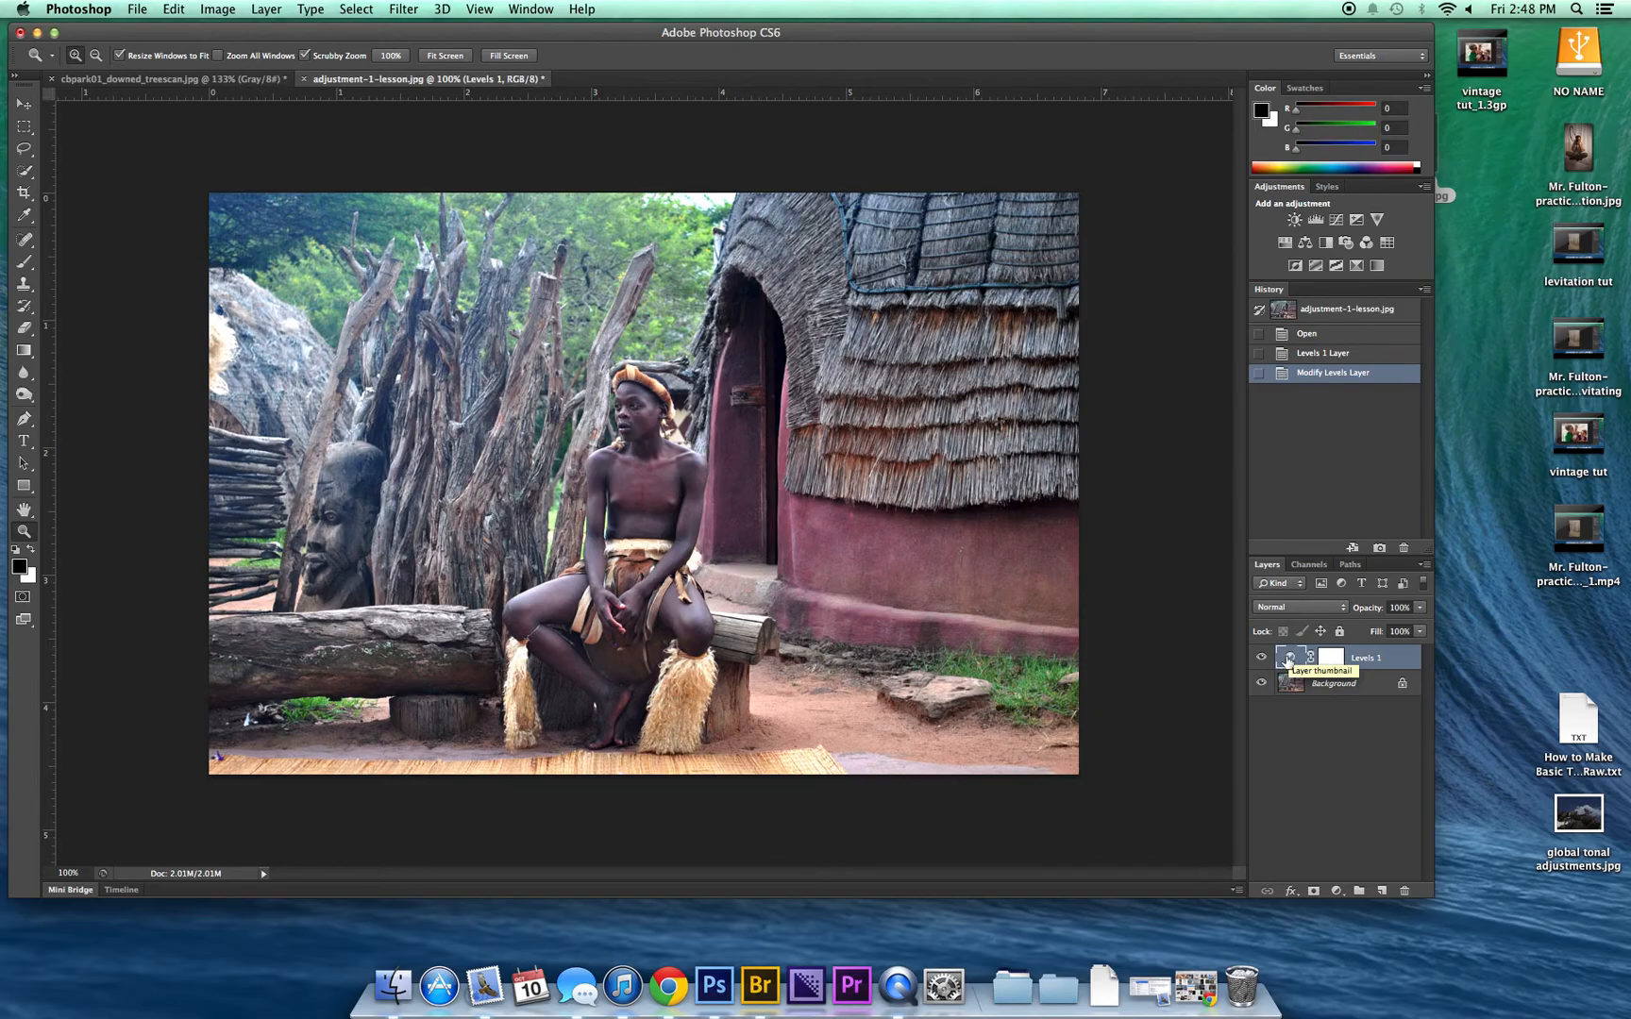
double_click(1291, 660)
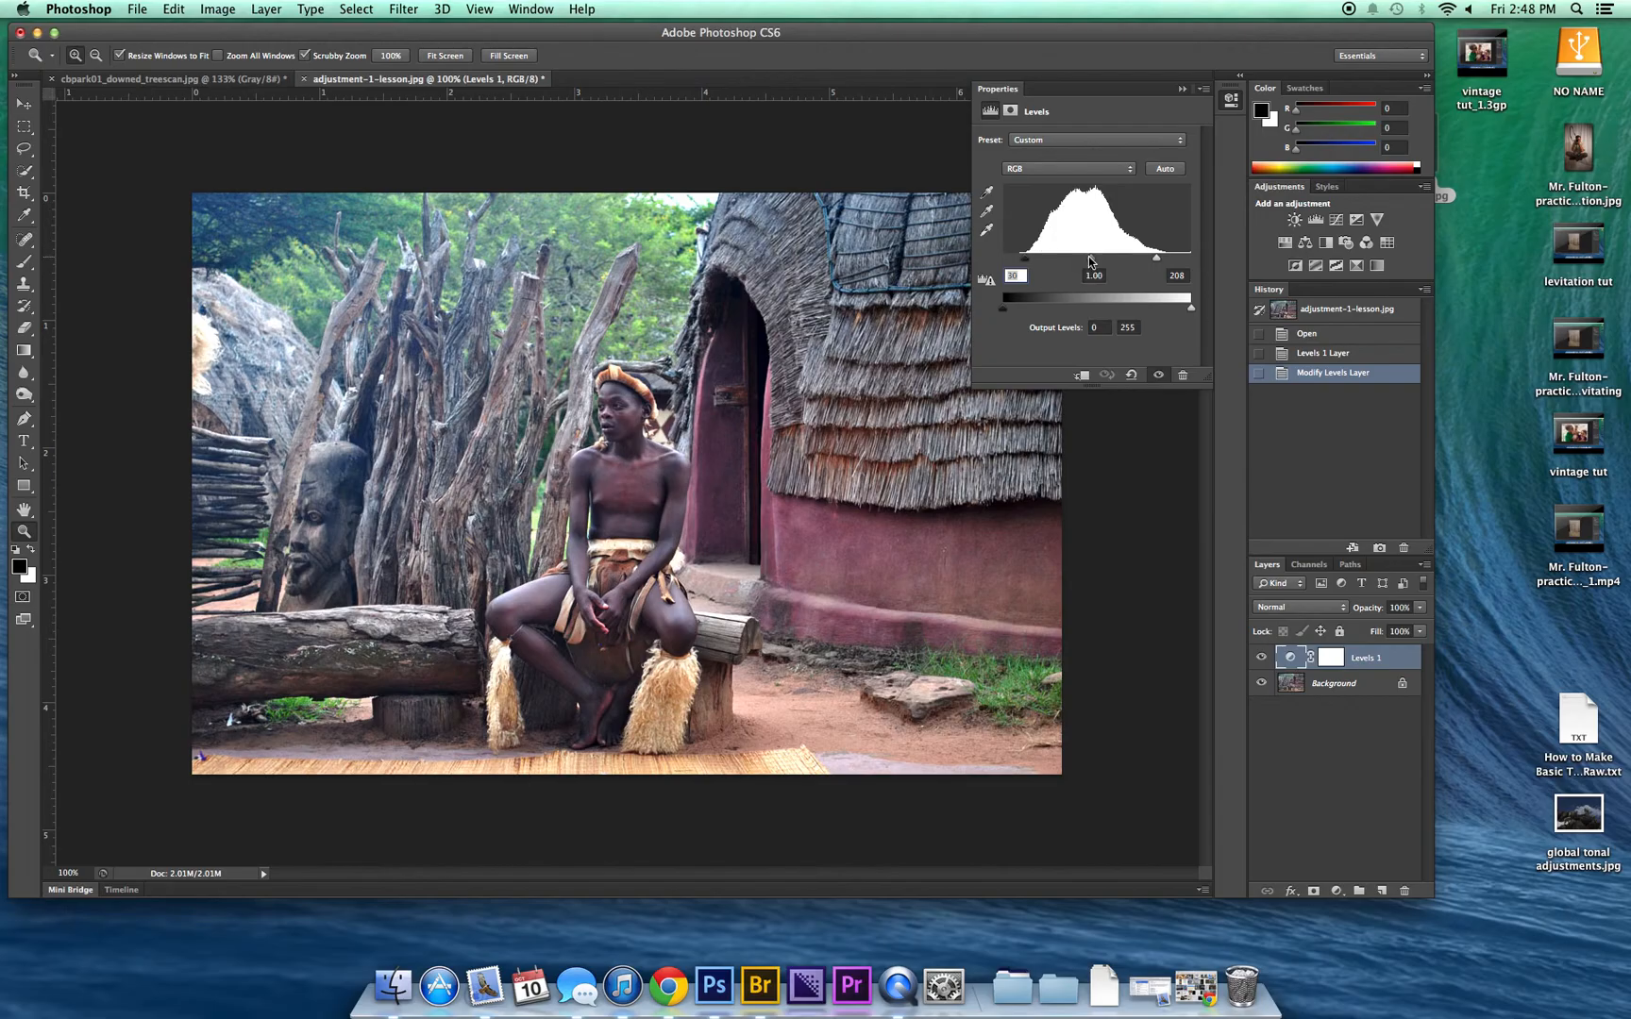
drag(1092, 264, 1085, 263)
drag(1083, 255, 1100, 257)
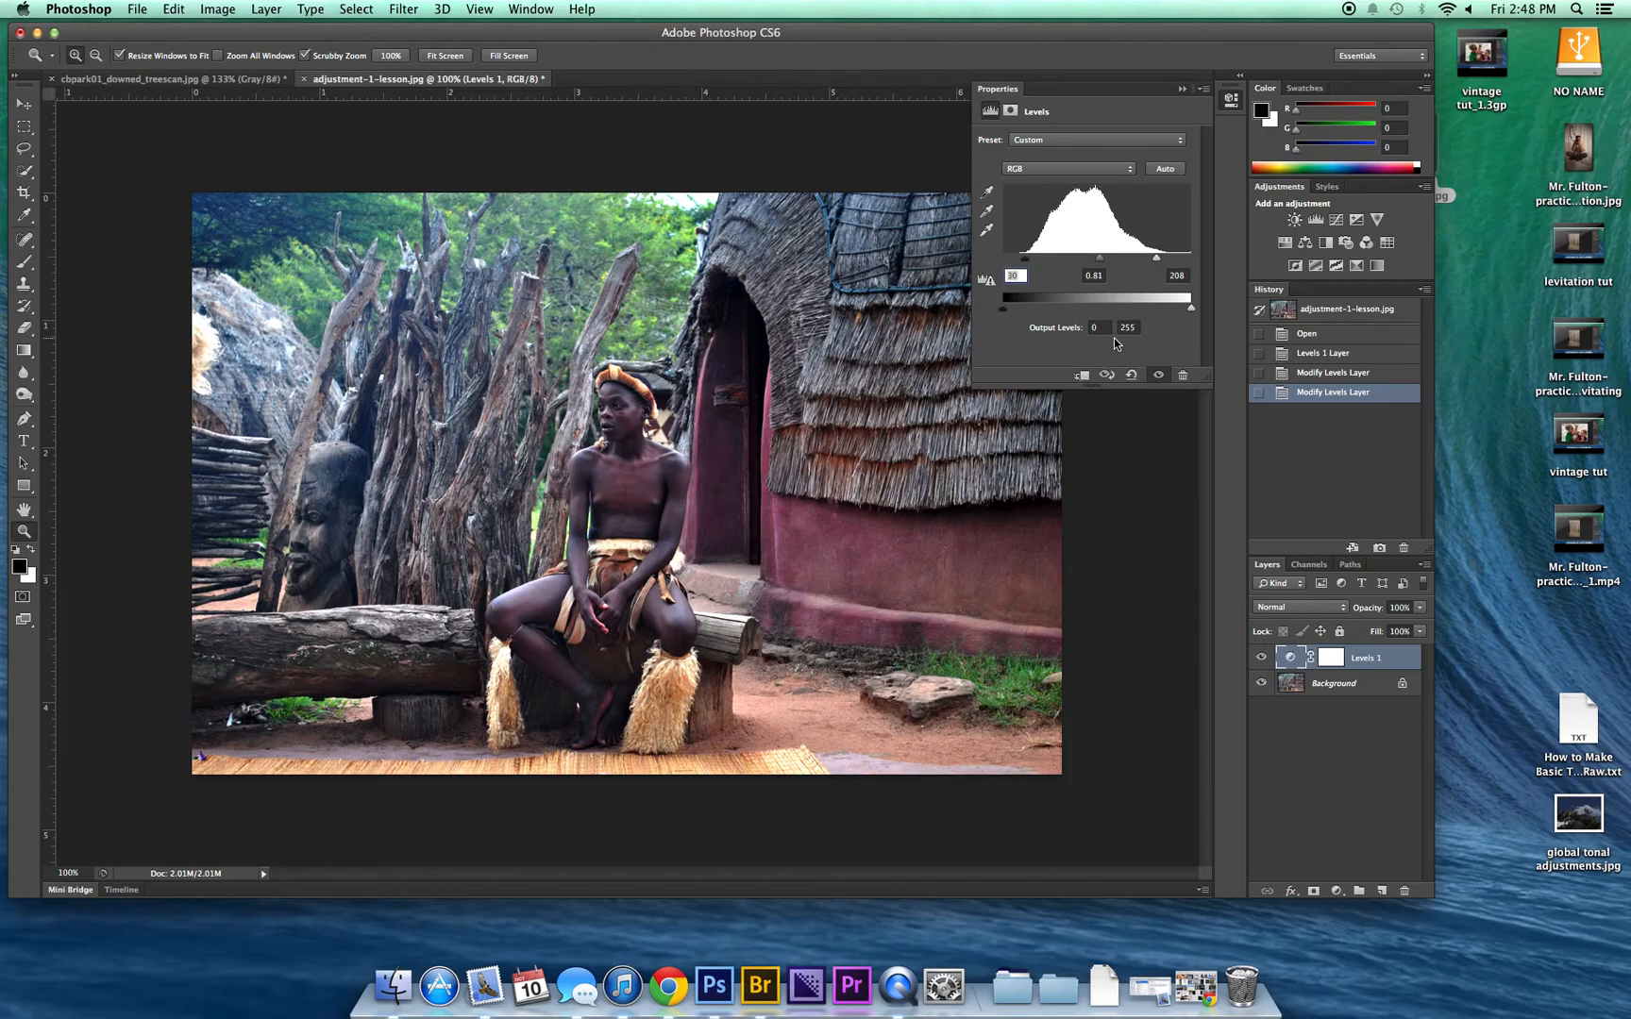
click(1203, 91)
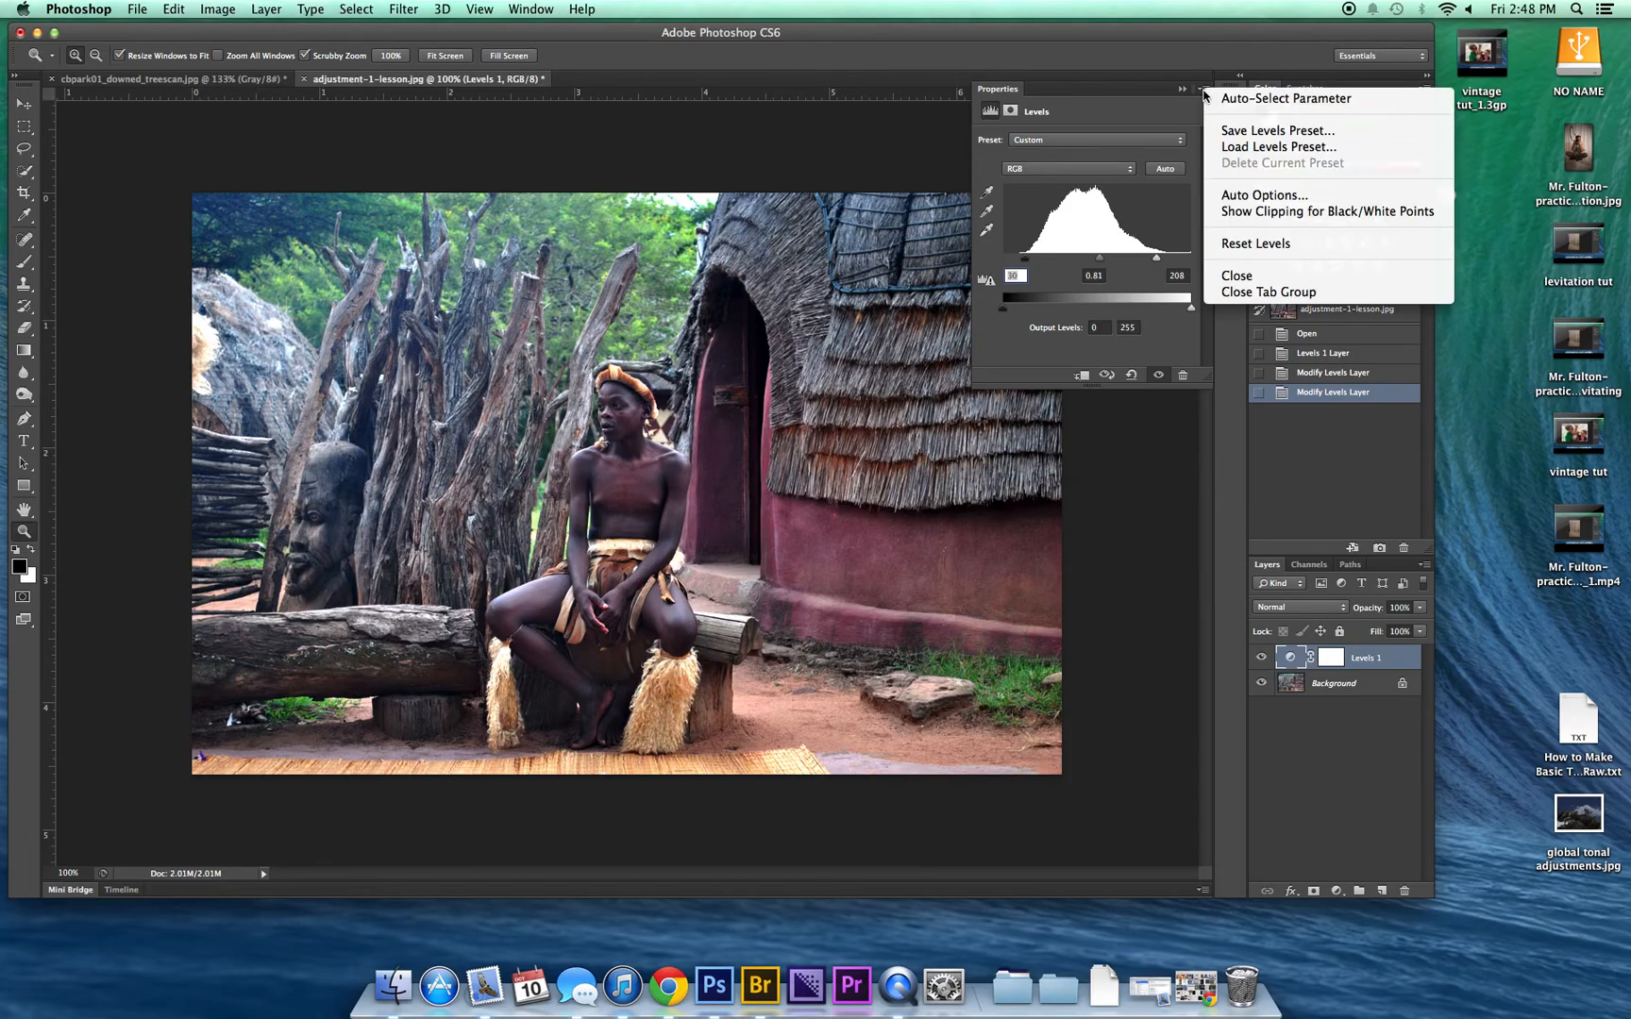
click(1244, 291)
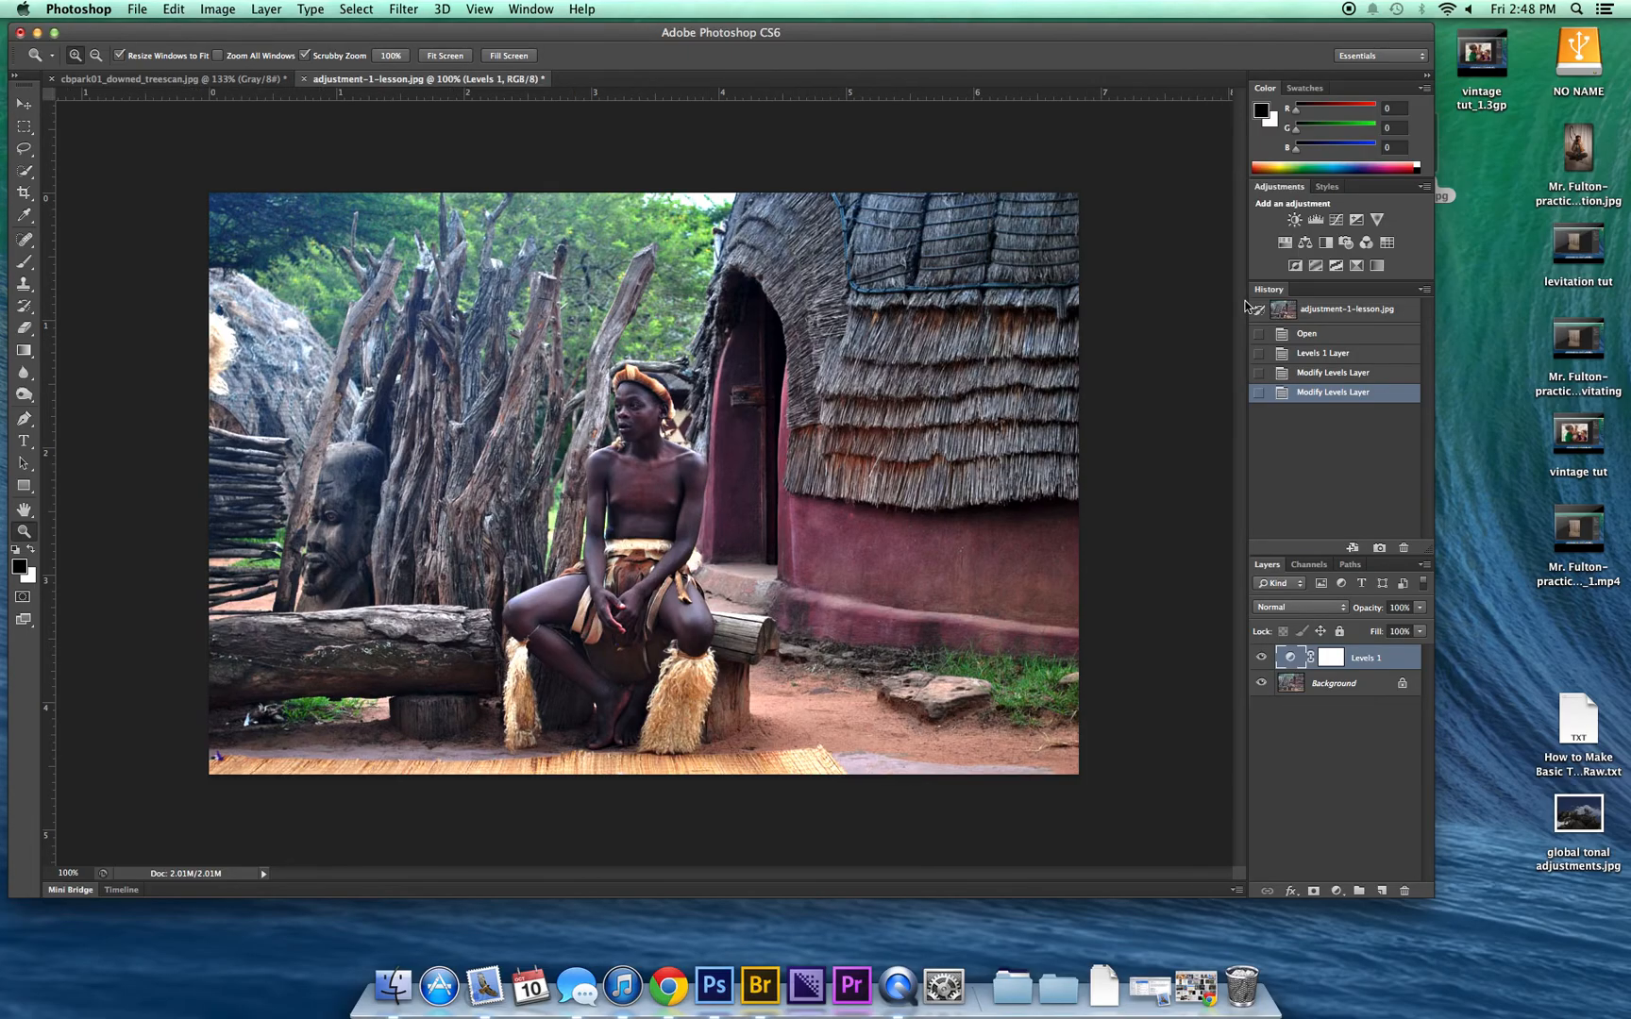